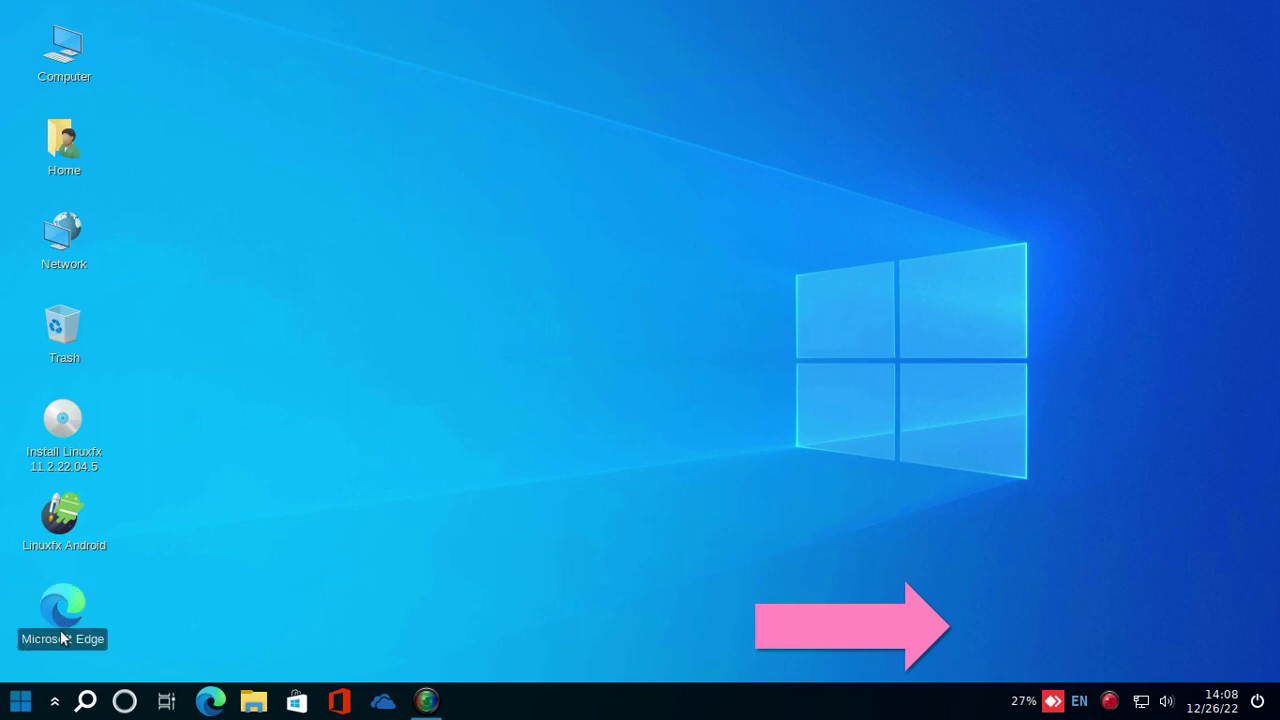
- In the file manager, mount and browse the XP, Windows 8/7, WD 1 TB and 29–47 GB volumes
left_click(18, 703)
left_click(18, 705)
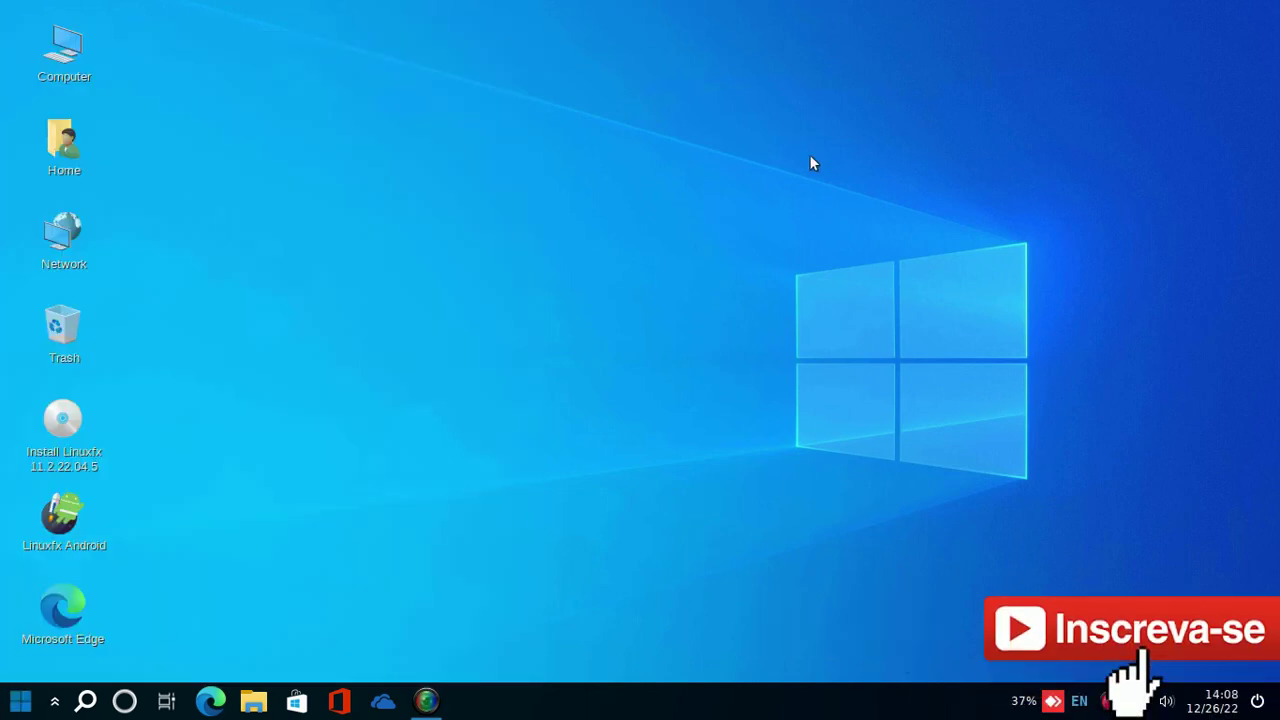
left_click(256, 702)
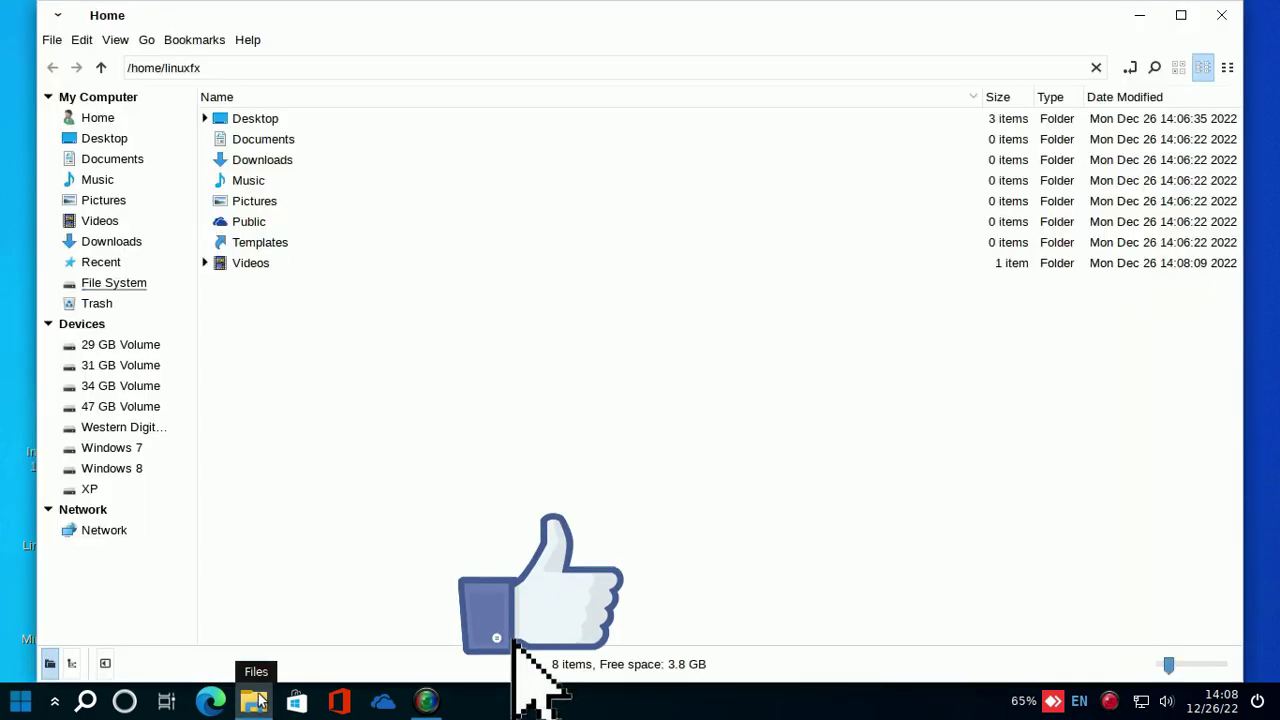
left_click(100, 493)
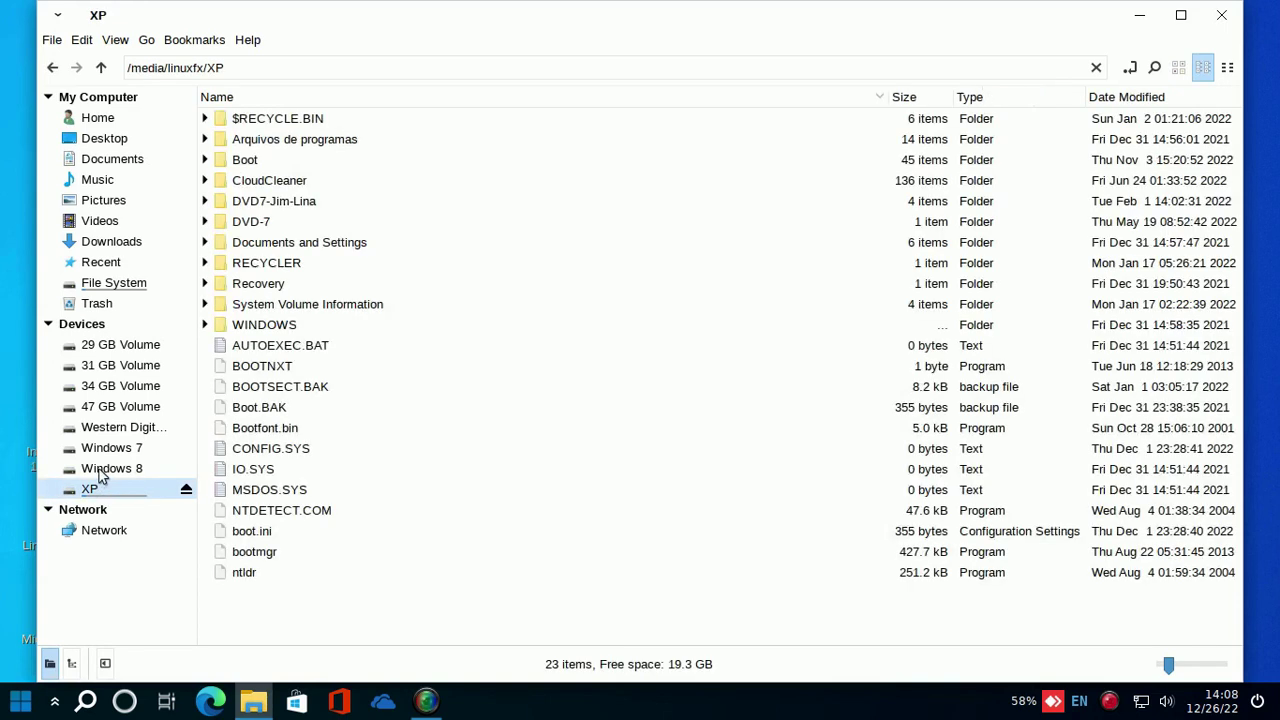
left_click(100, 470)
left_click(100, 448)
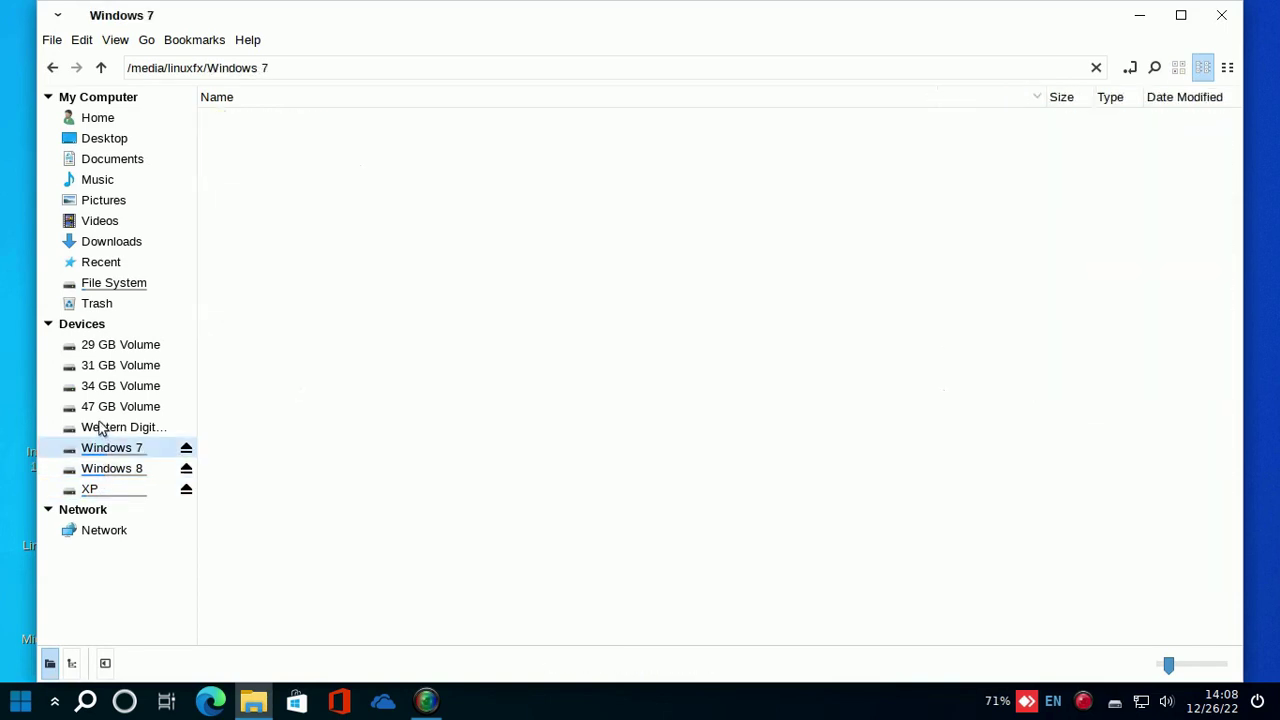
left_click(100, 428)
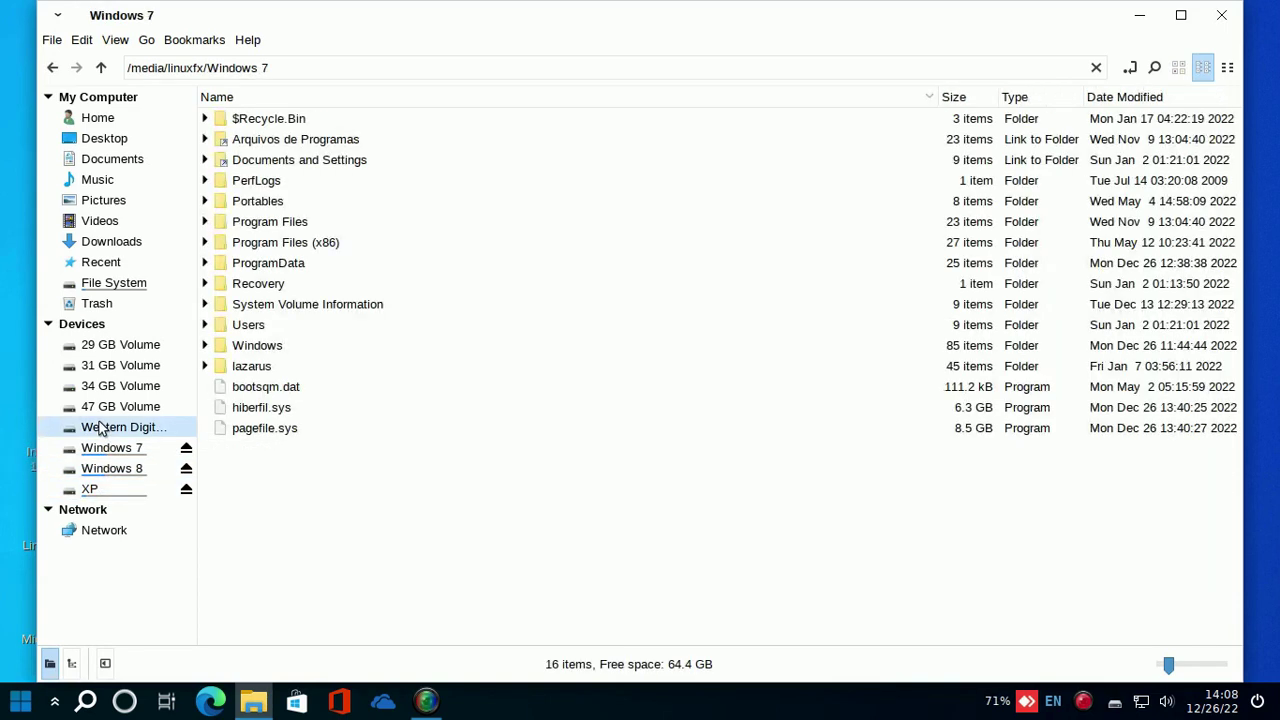
left_click(128, 345)
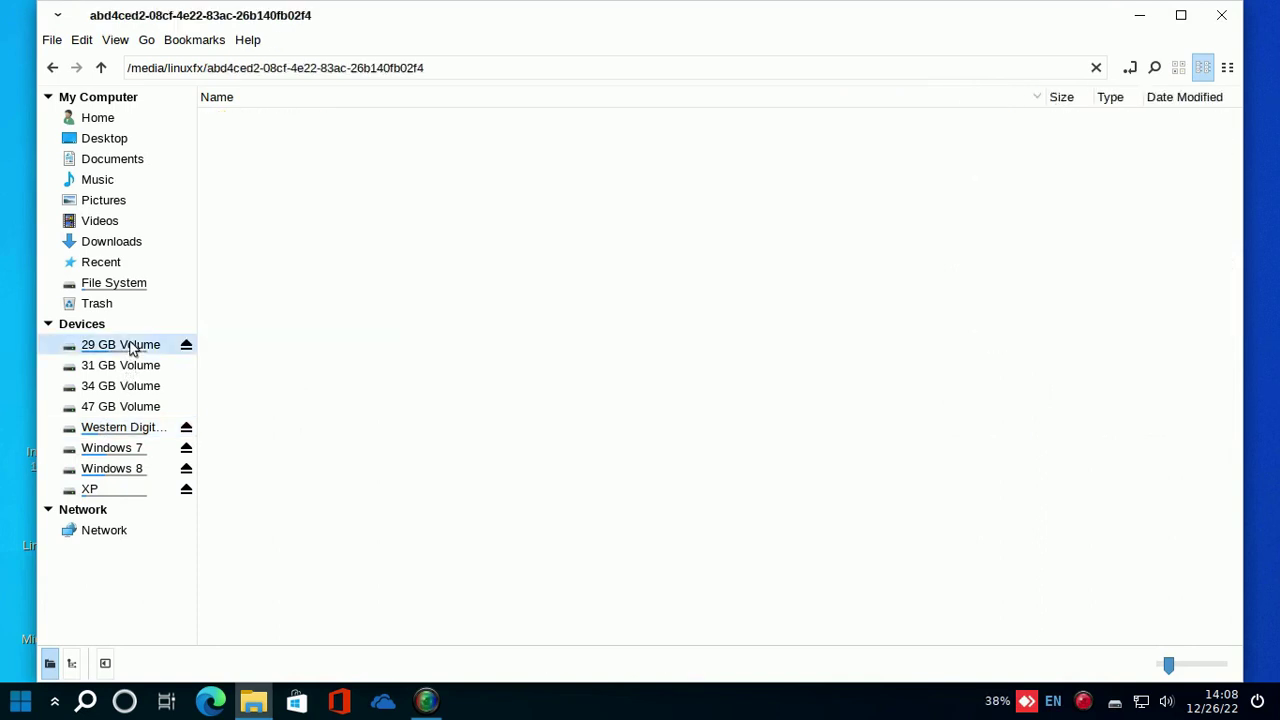
left_click(143, 367)
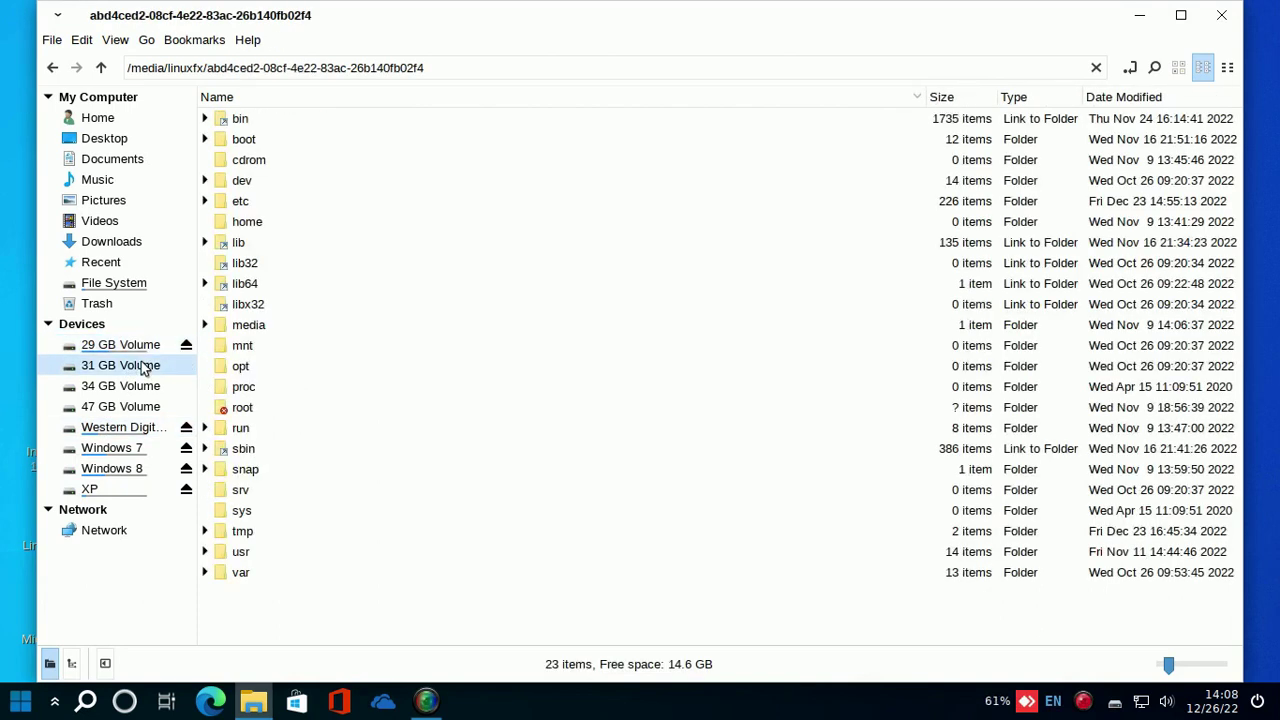
left_click(143, 392)
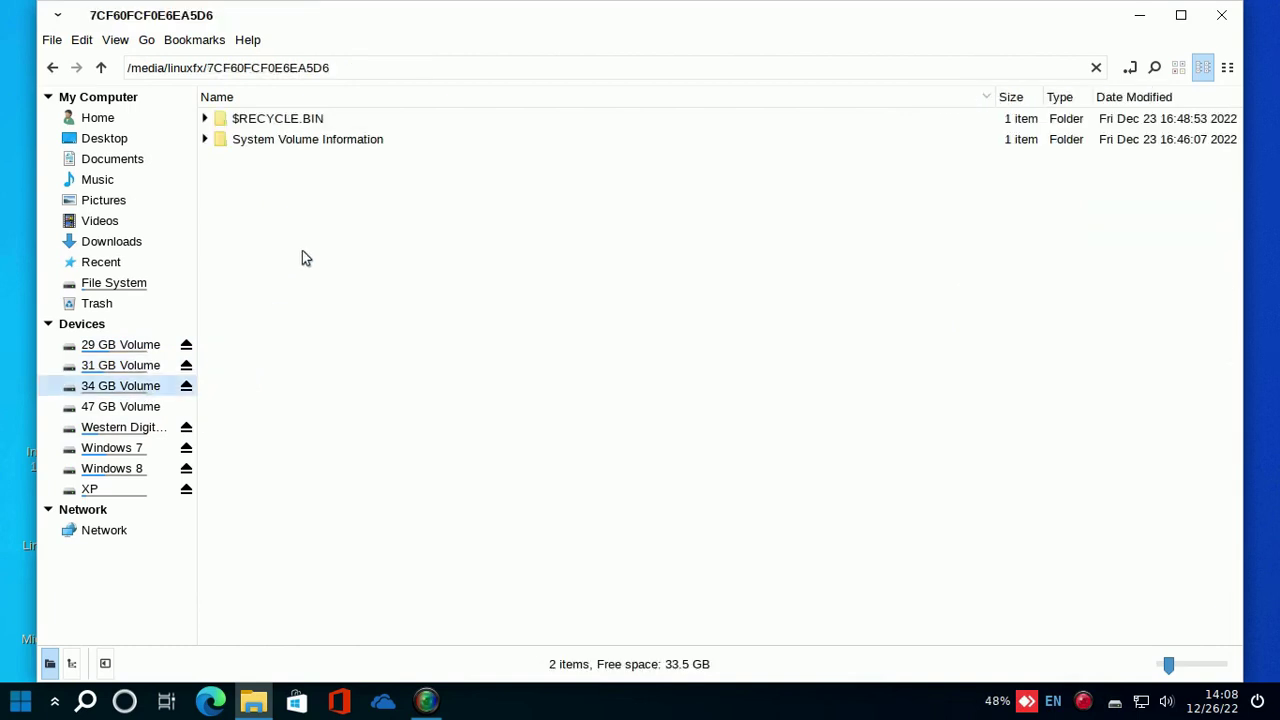
left_click(145, 410)
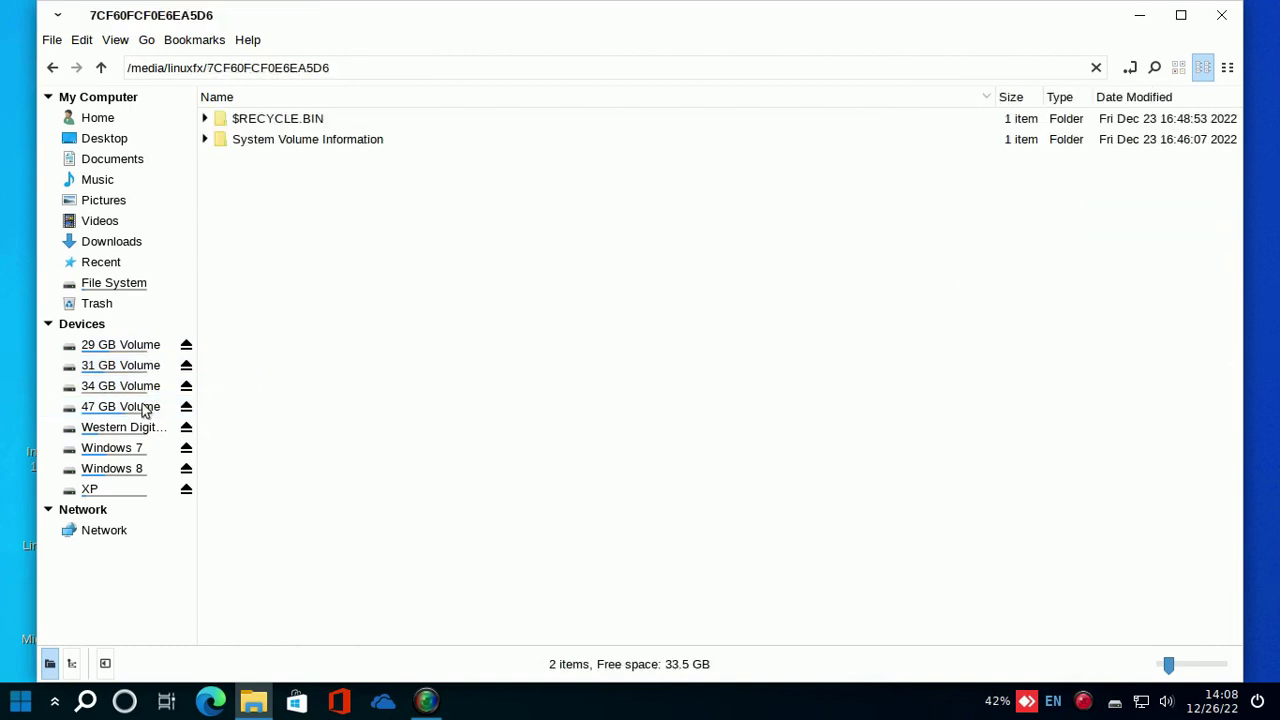
- Unmount all eight drives and volumes and close the file manager
left_click(186, 346)
left_click(186, 366)
left_click(186, 386)
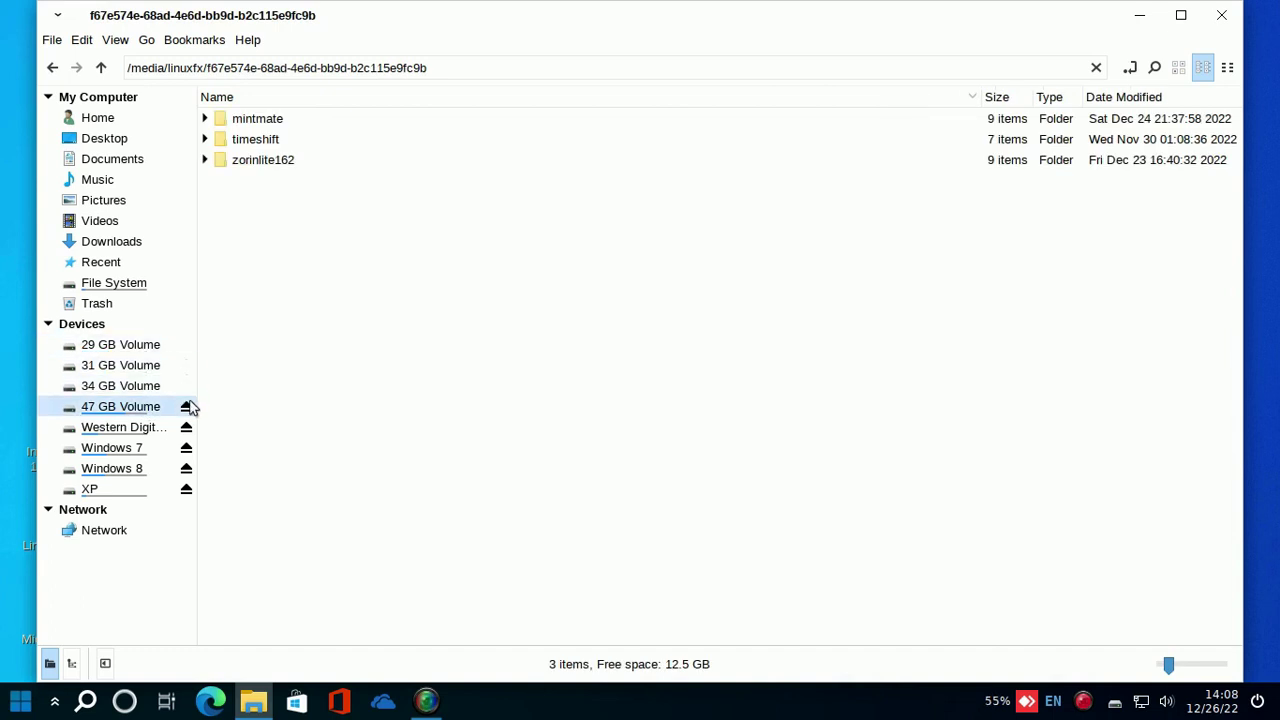
left_click(186, 406)
left_click(186, 427)
left_click(186, 449)
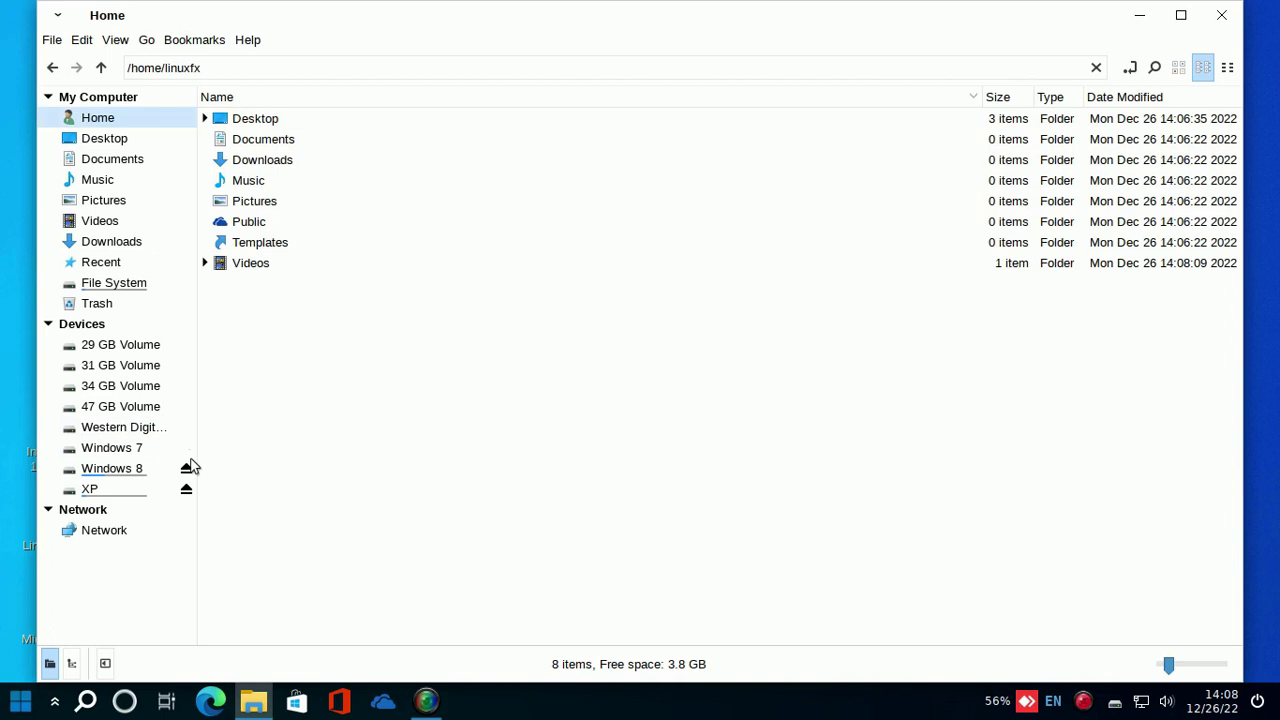
left_click(186, 468)
left_click(187, 489)
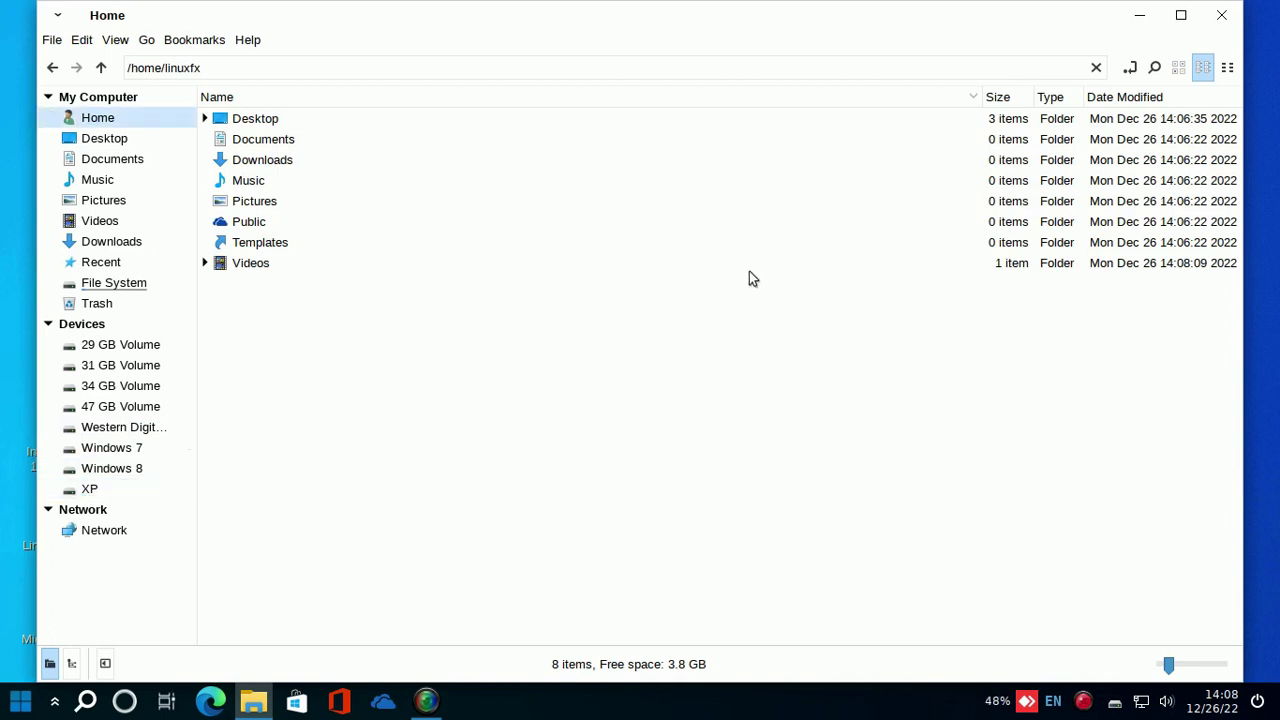
left_click(1222, 15)
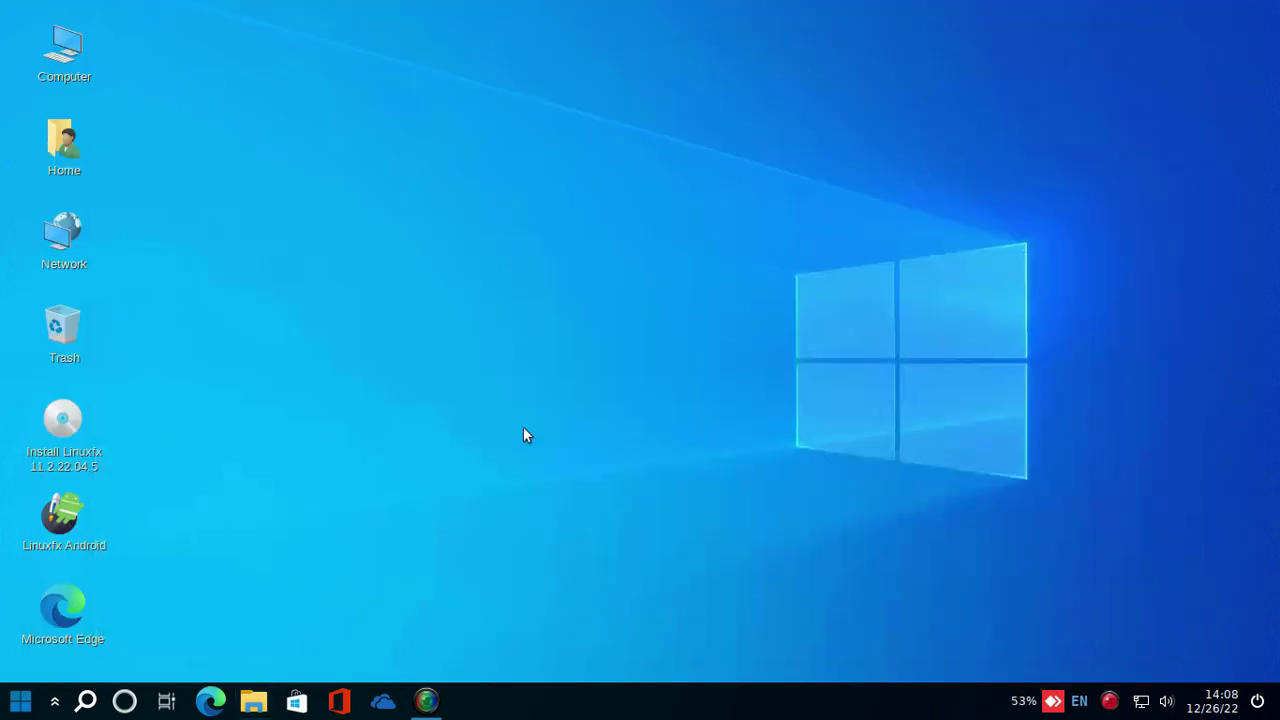
- Launch the Linuxfx installer from its desktop icon and move its window slightly higher
right_click(63, 425)
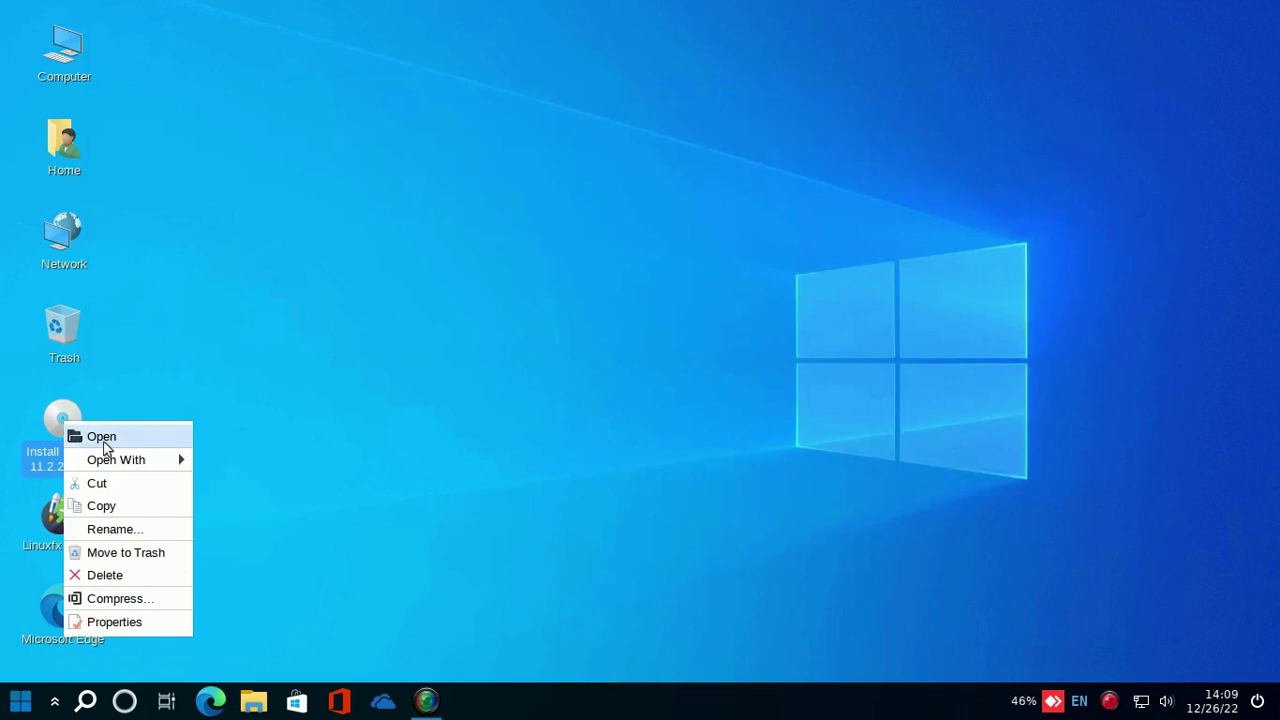
left_click(92, 436)
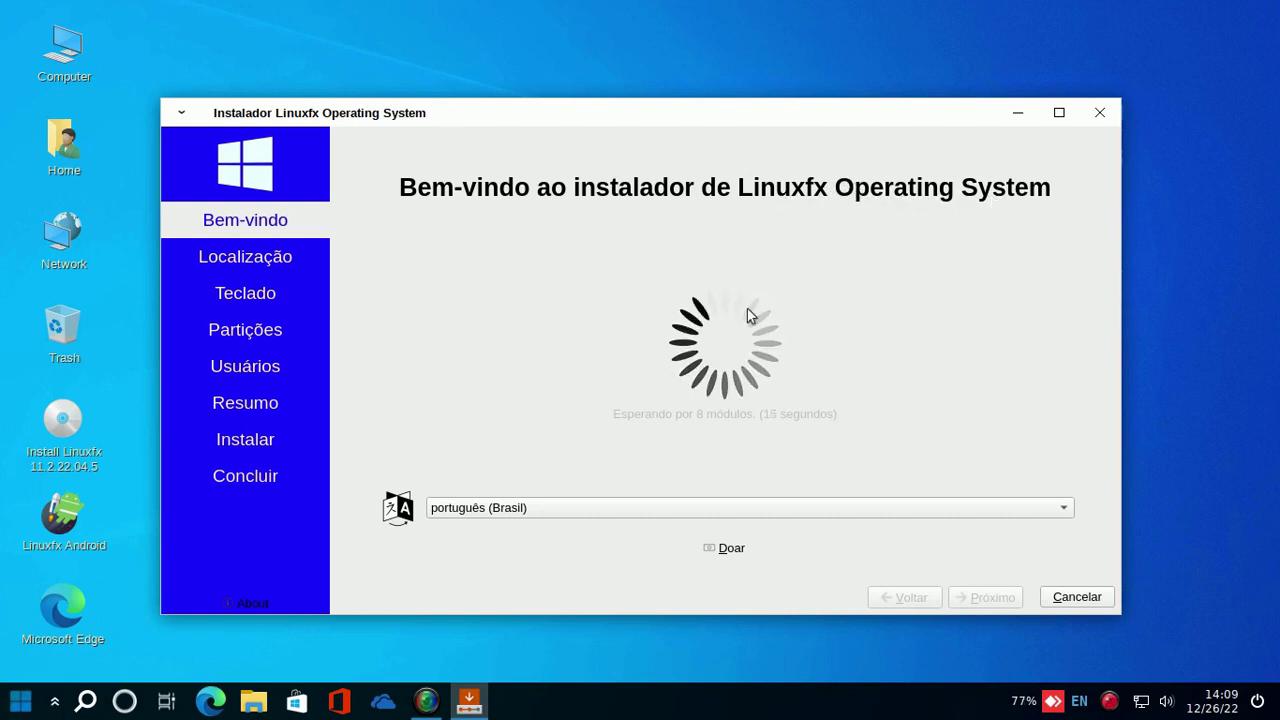
left_click_drag(754, 121, 754, 91)
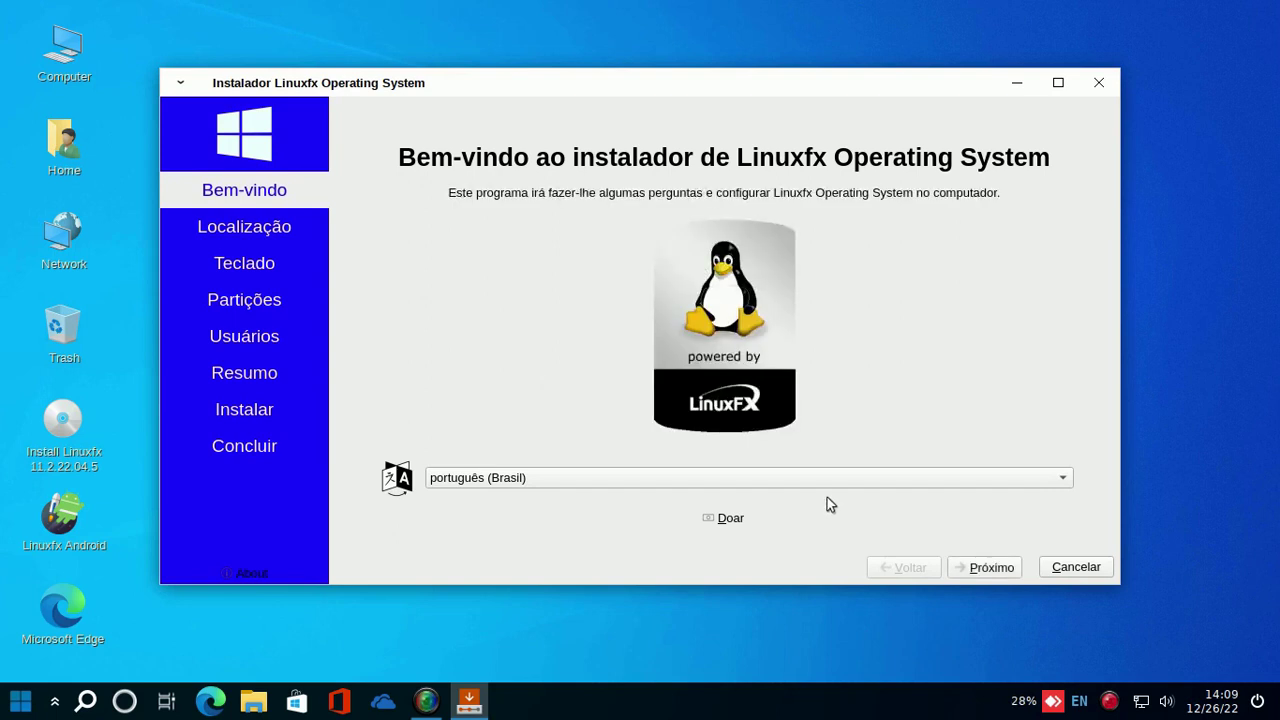
- Accept the America/Sao Paulo timezone and Portuguese (Brazil) keyboard with Generic 105-key PC model
left_click(984, 570)
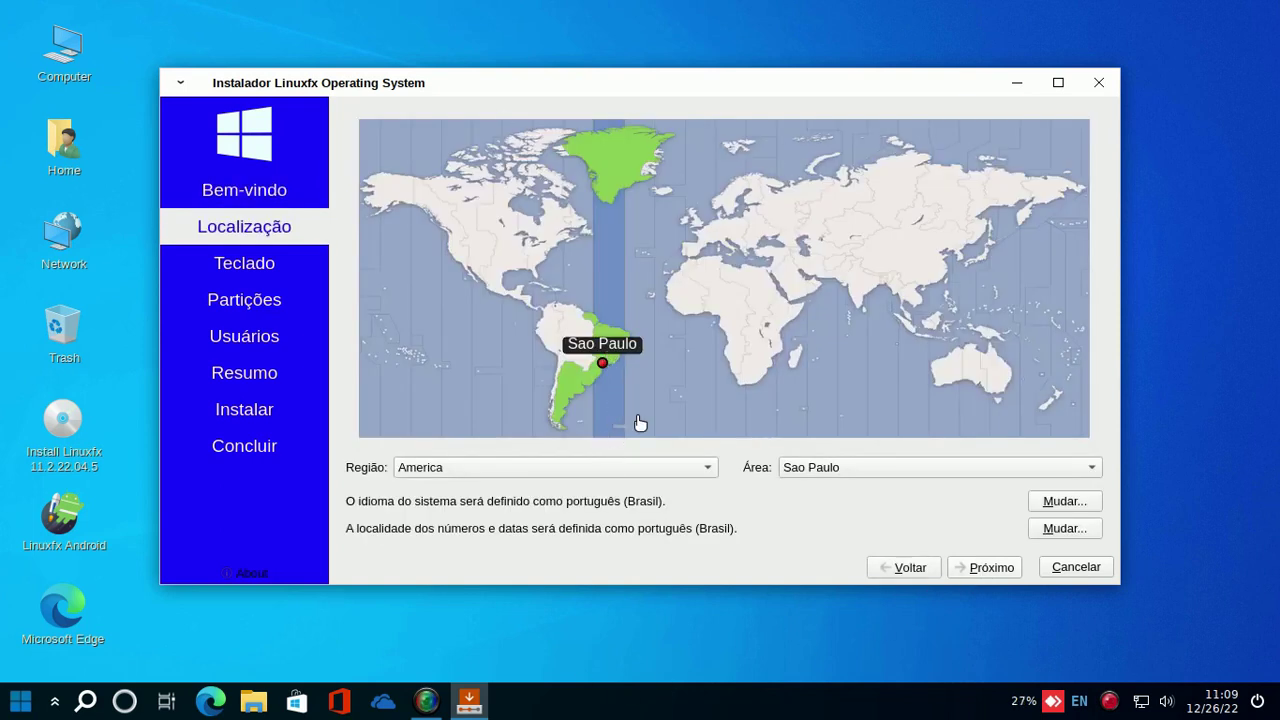
left_click(1005, 577)
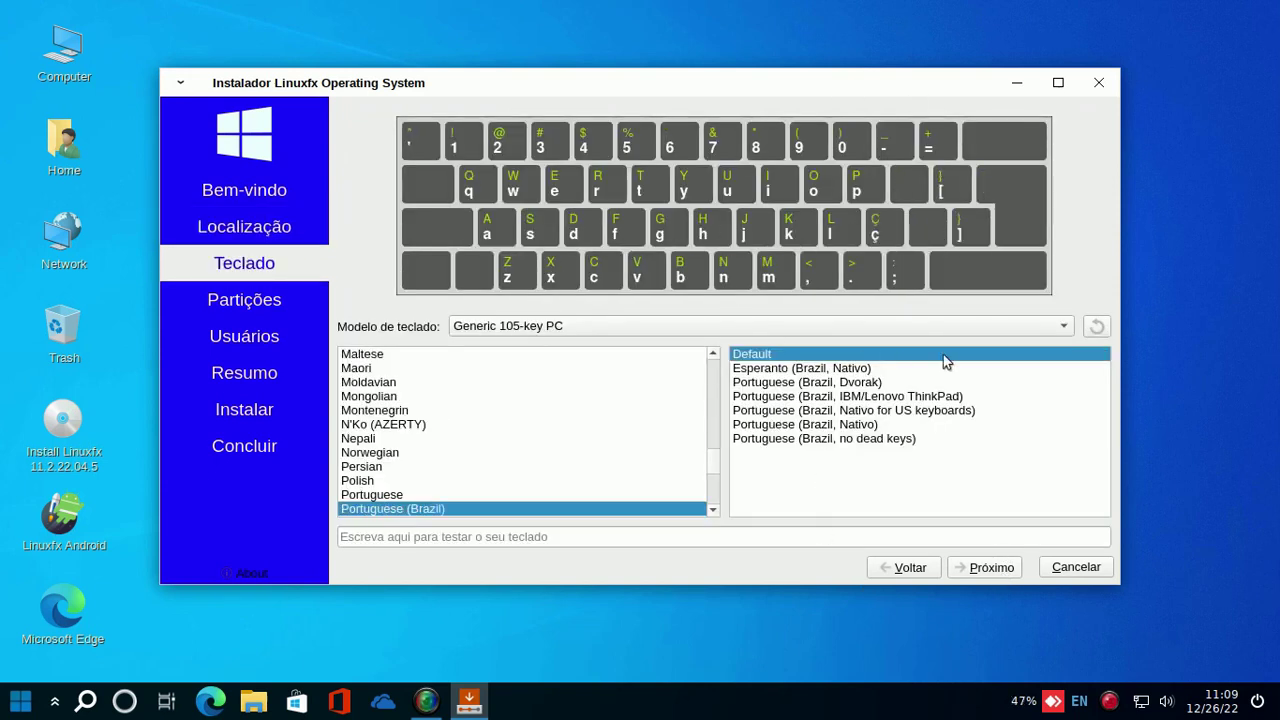
left_click(1066, 327)
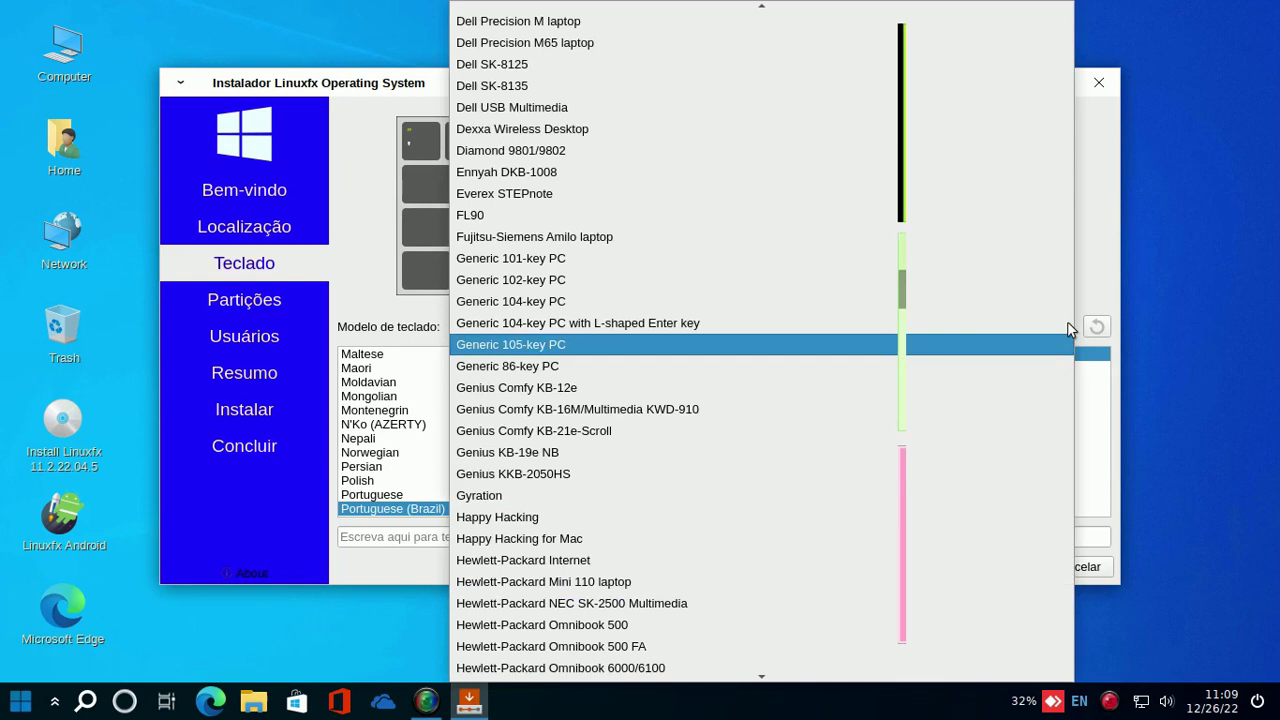
key("Return")
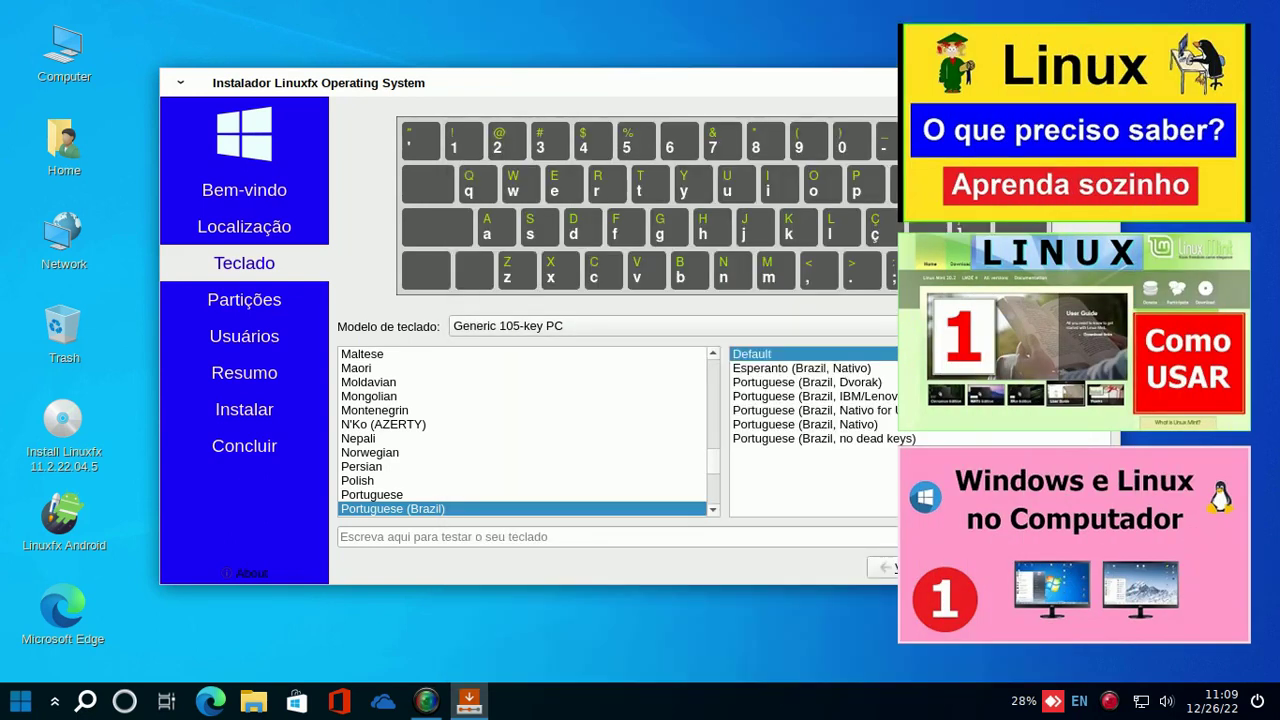
key("Return")
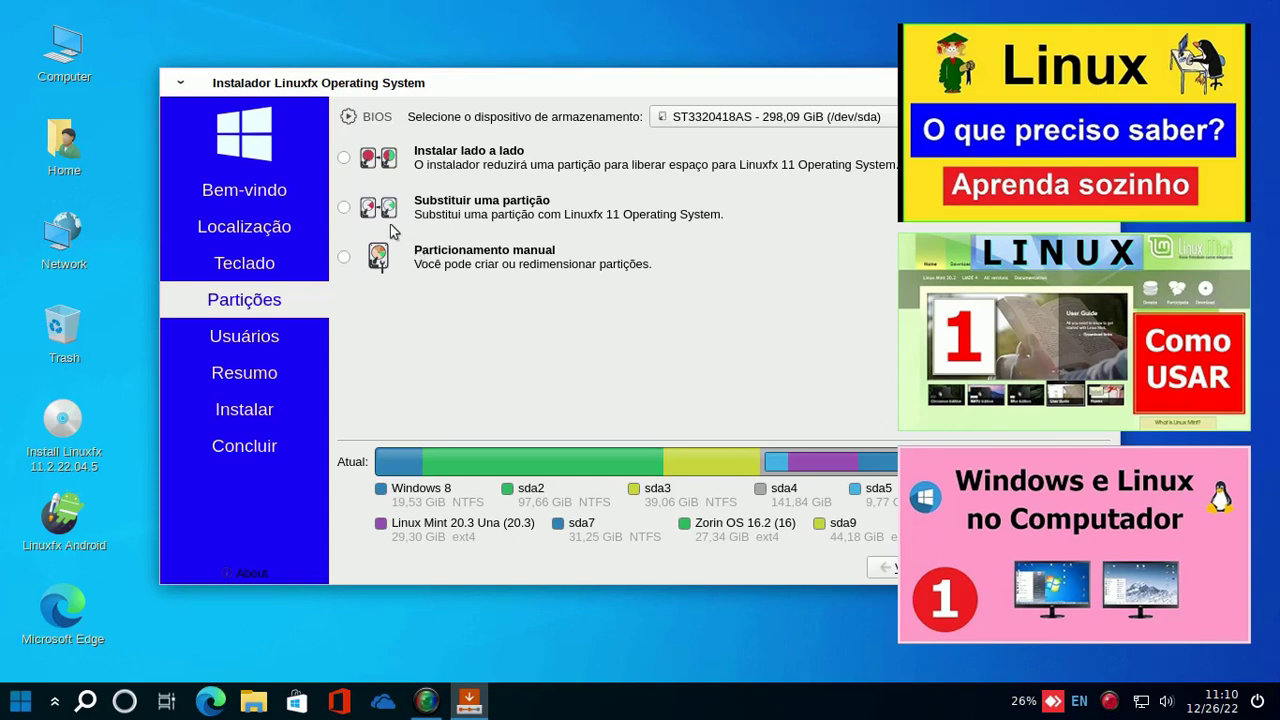
- Choose manual partitioning and select the /dev/sda5 swap partition in the partition table
left_click(344, 208)
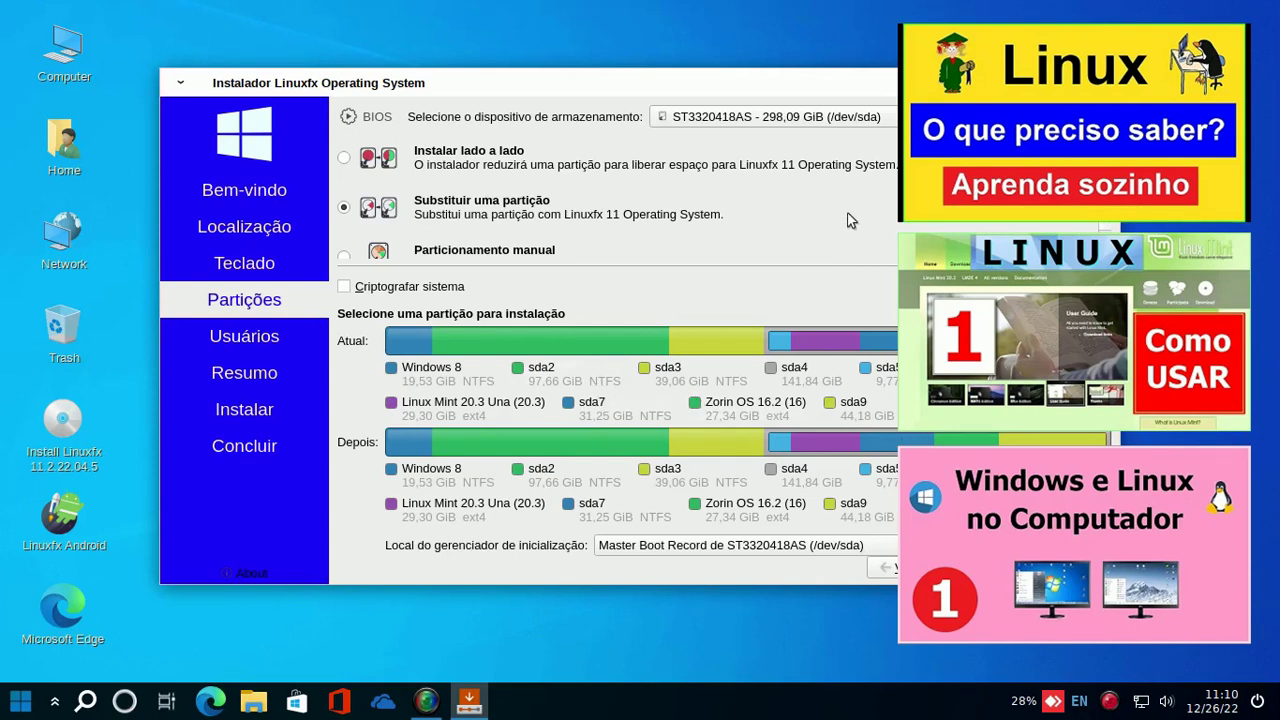
scroll(848, 220, "down", 1)
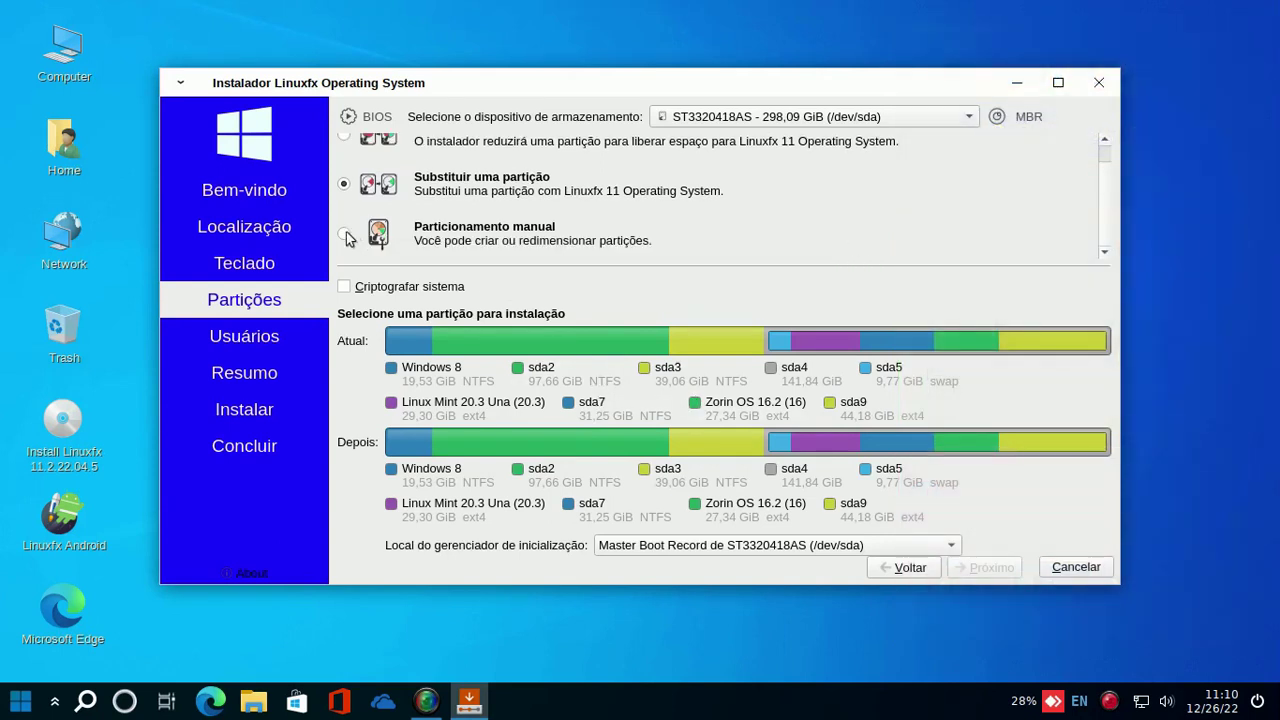
left_click(344, 236)
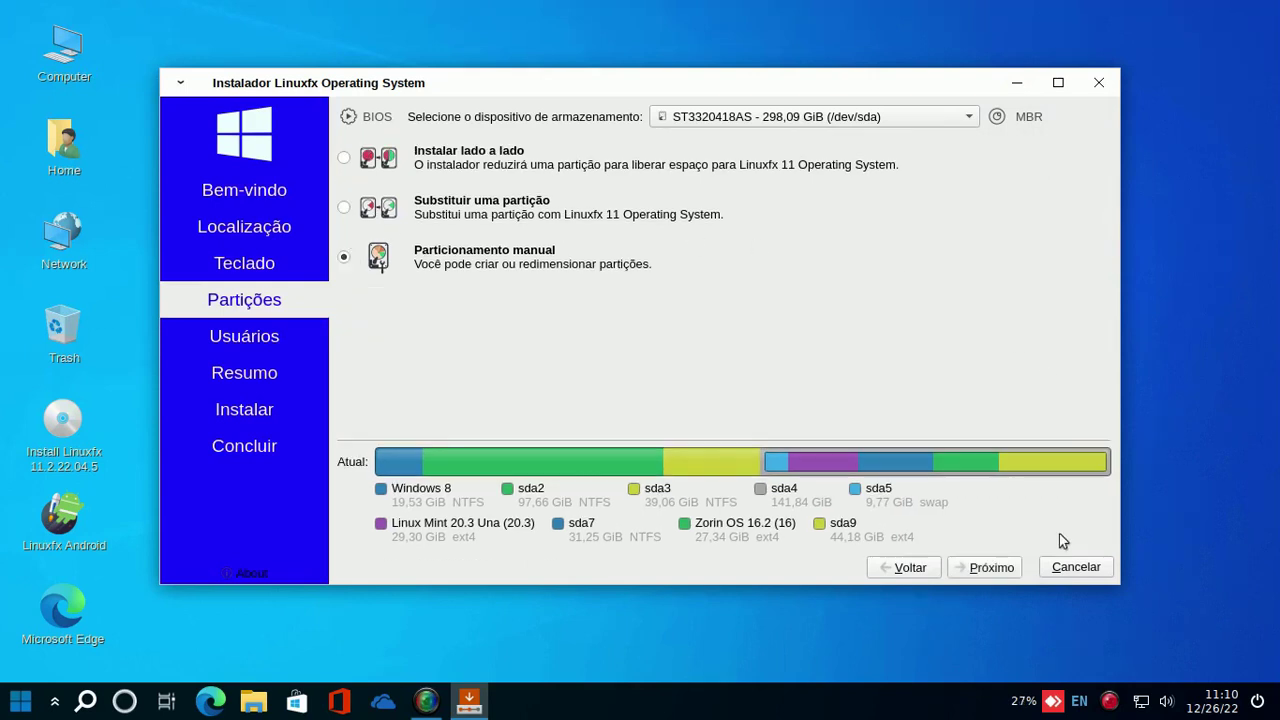
left_click(990, 570)
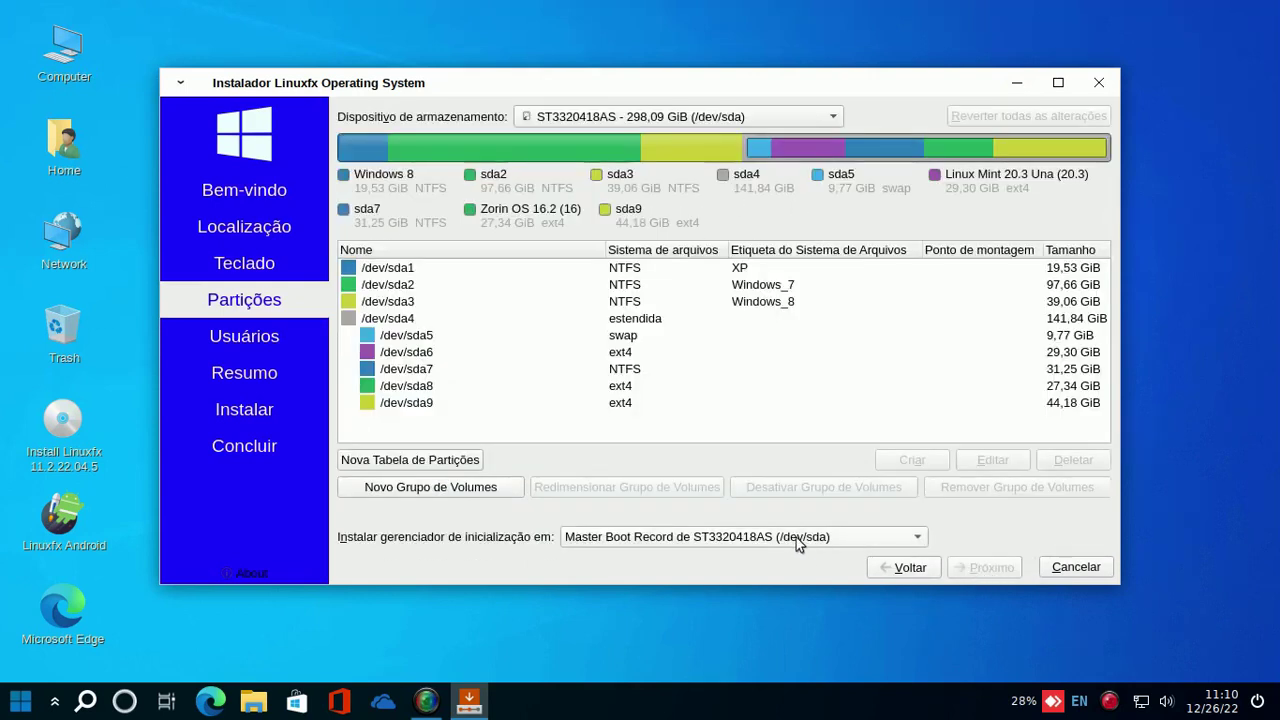
left_click(621, 337)
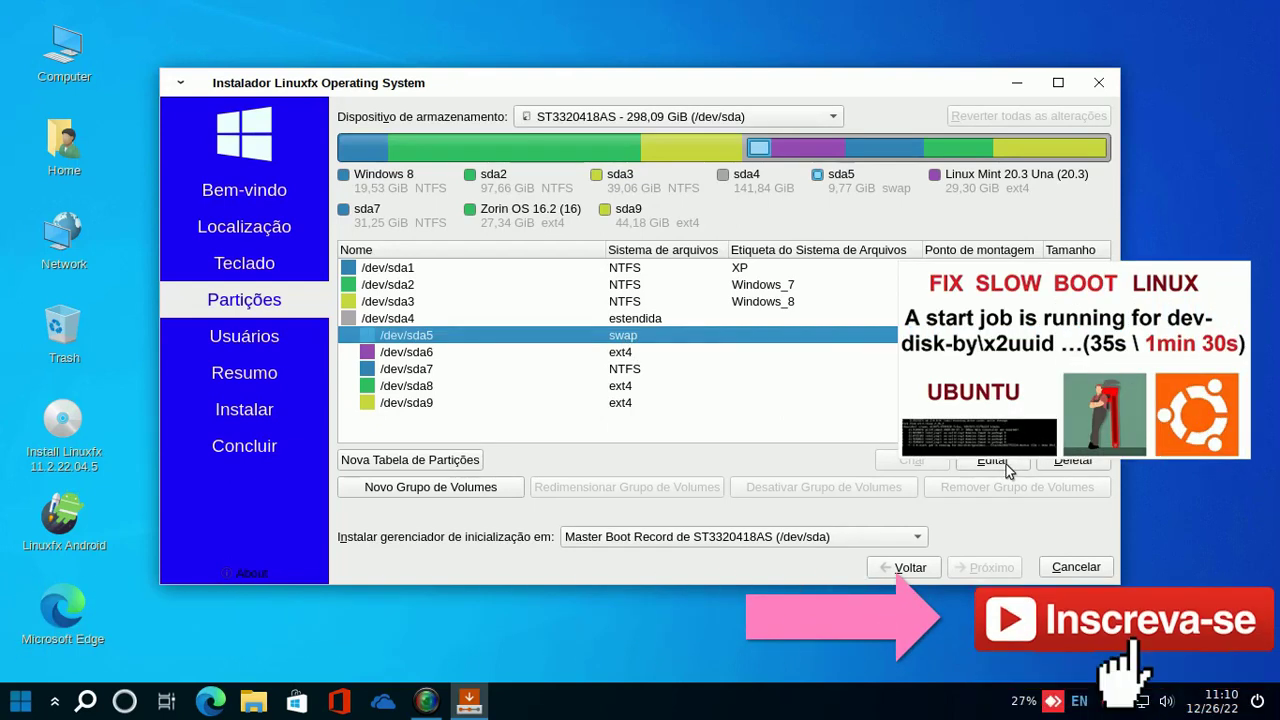
- Edit sda5, dismiss the backup reminder, and keep its contents instead of formatting
left_click(993, 461)
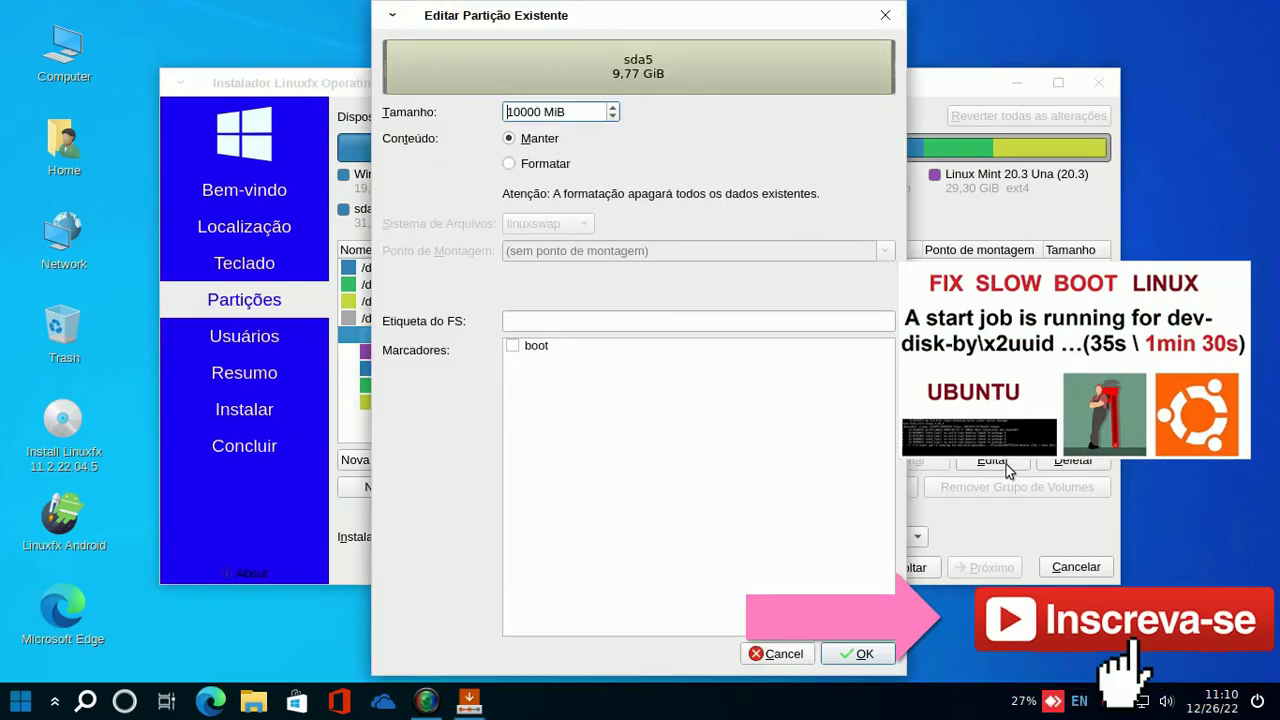
left_click(511, 166)
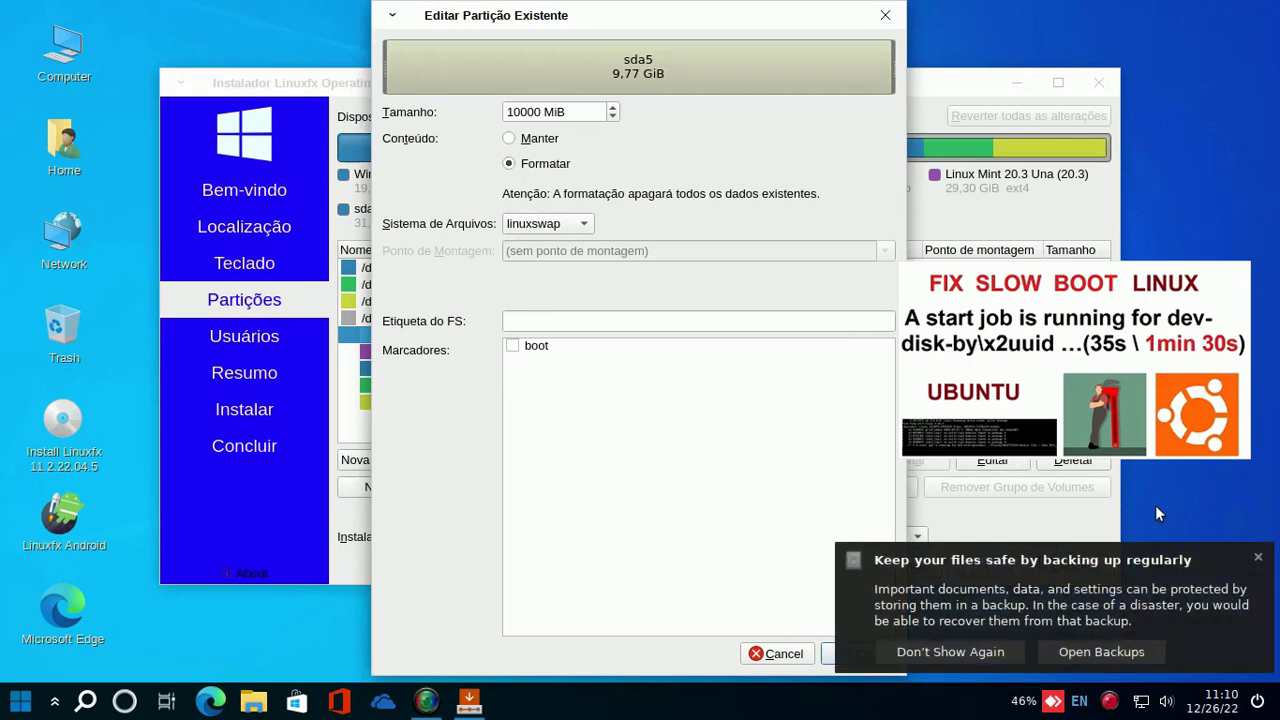
left_click(1259, 559)
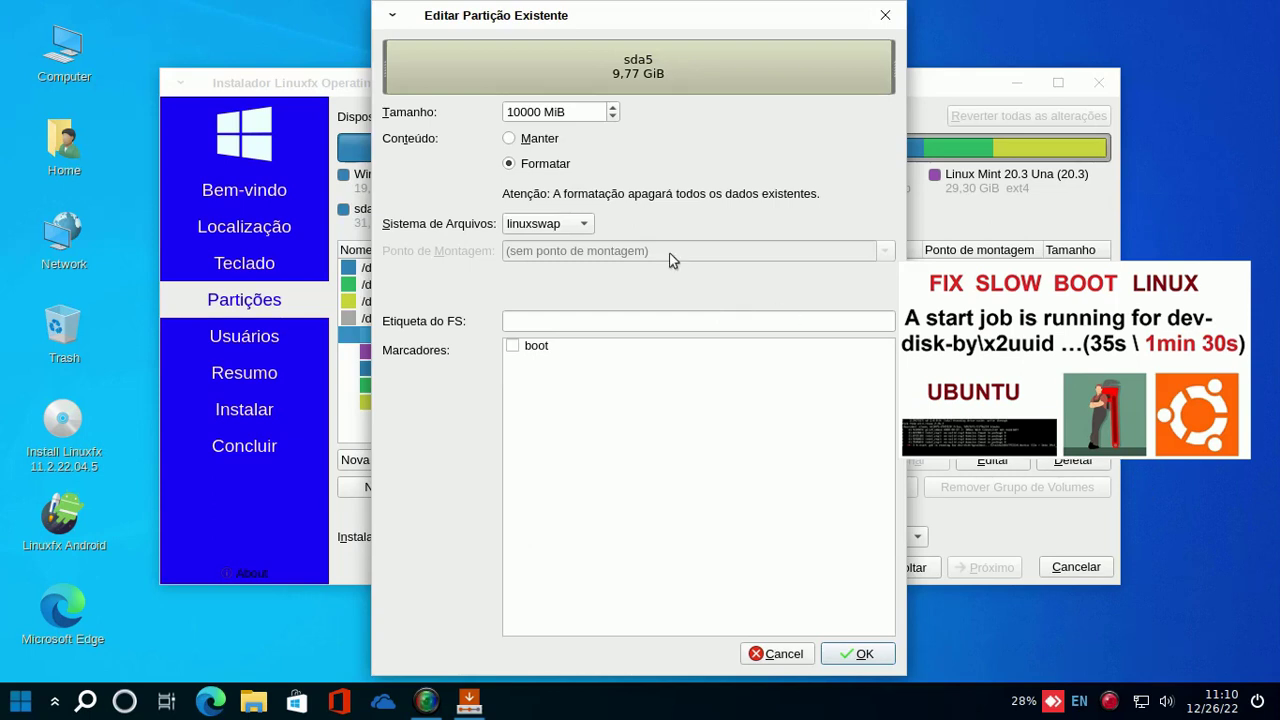
left_click(510, 140)
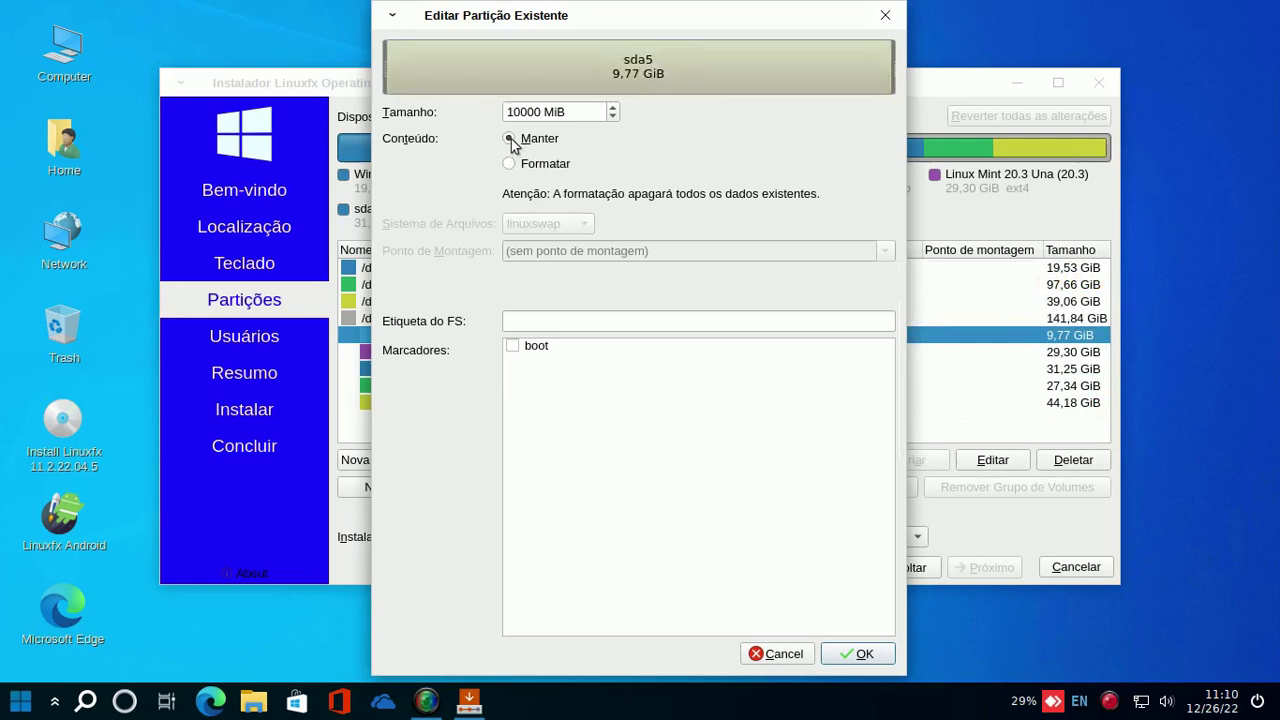
left_click(862, 654)
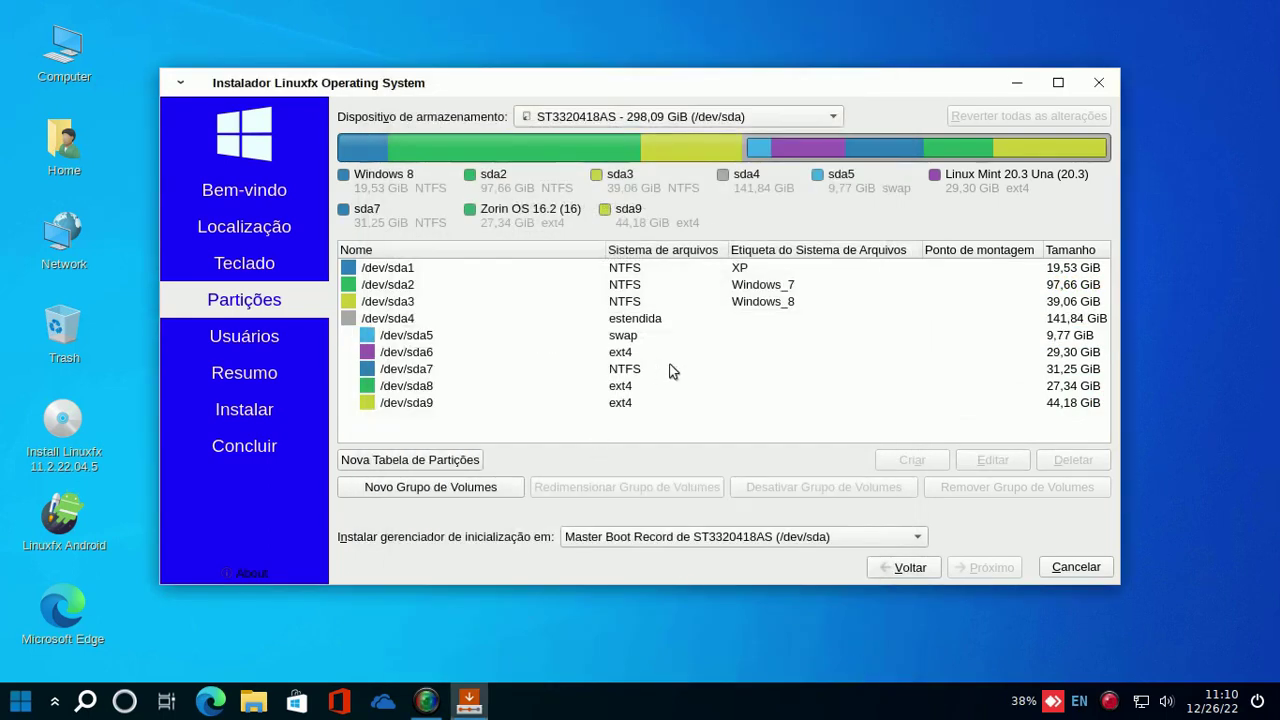
- Format the 31,25 GiB /dev/sda7 partition as ext4 with mount point /
left_click(624, 369)
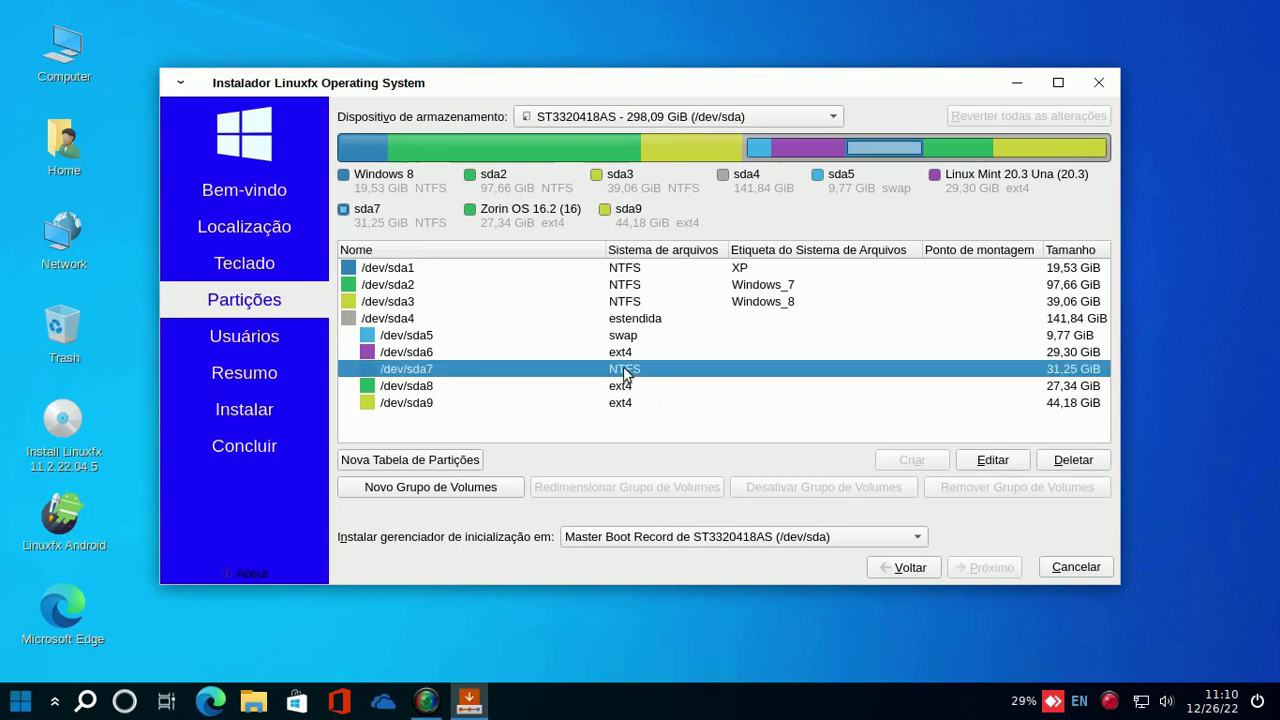
left_click(1005, 466)
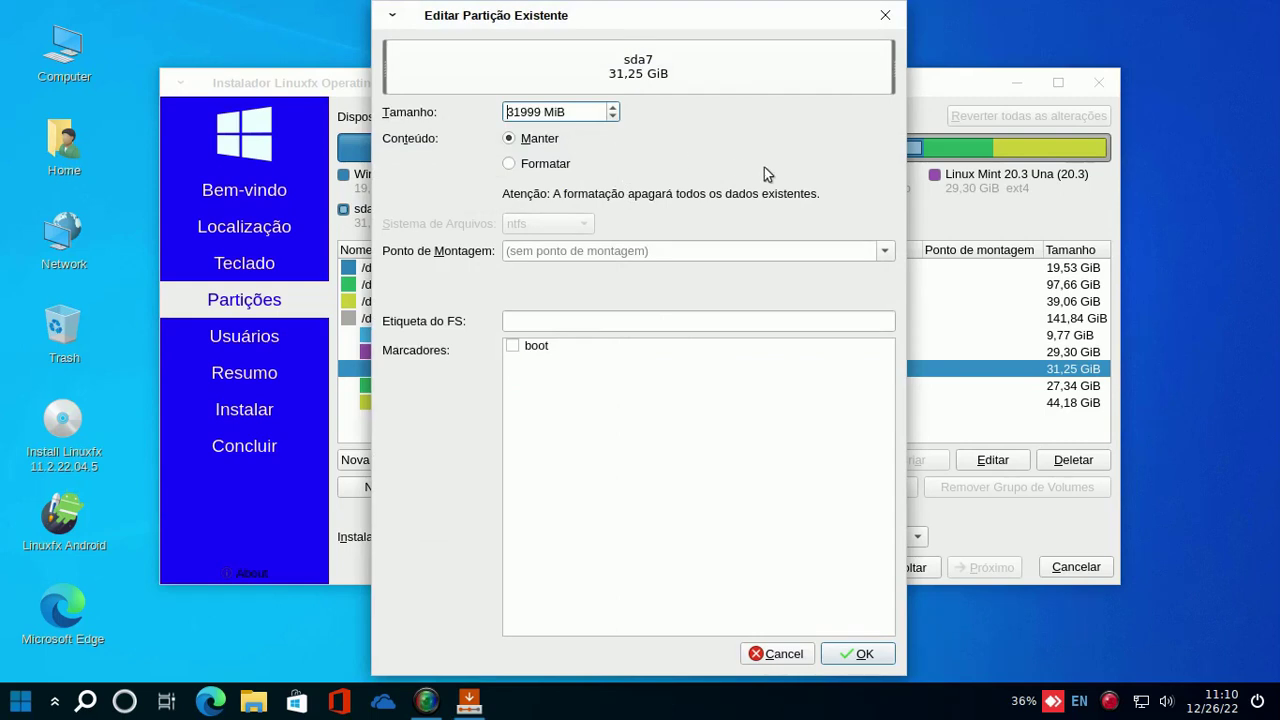
left_click(512, 165)
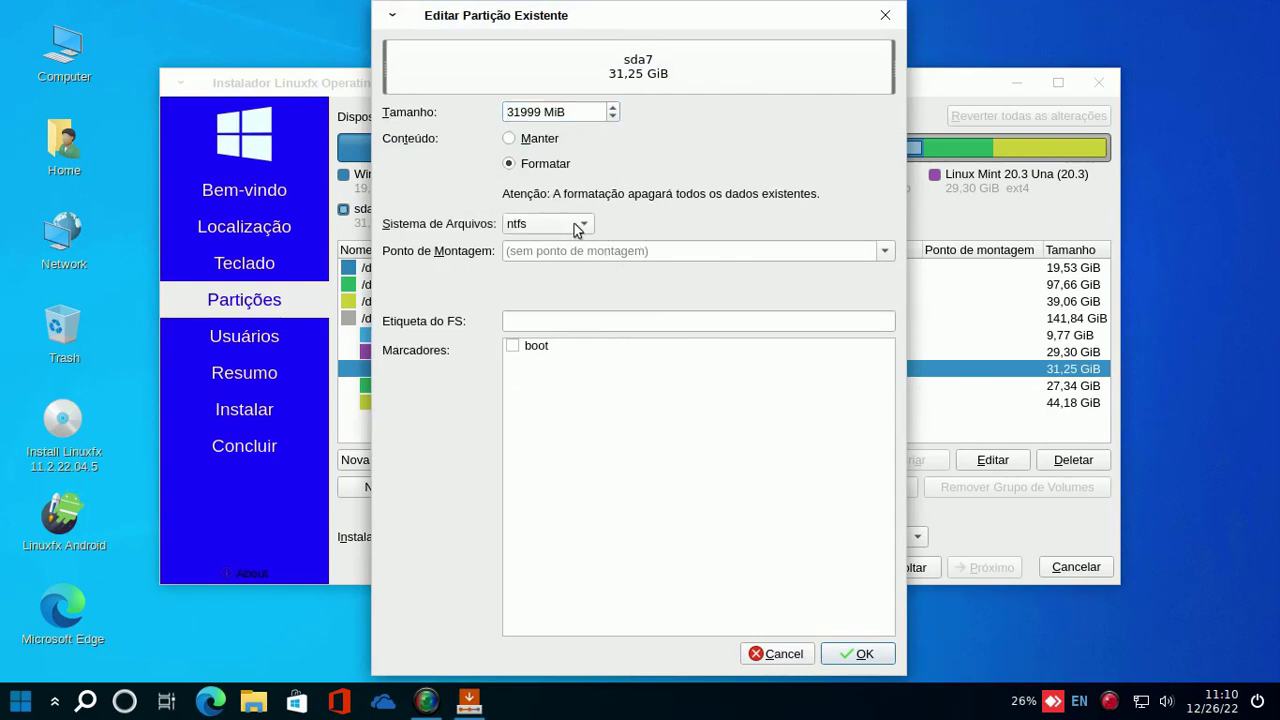
left_click(578, 227)
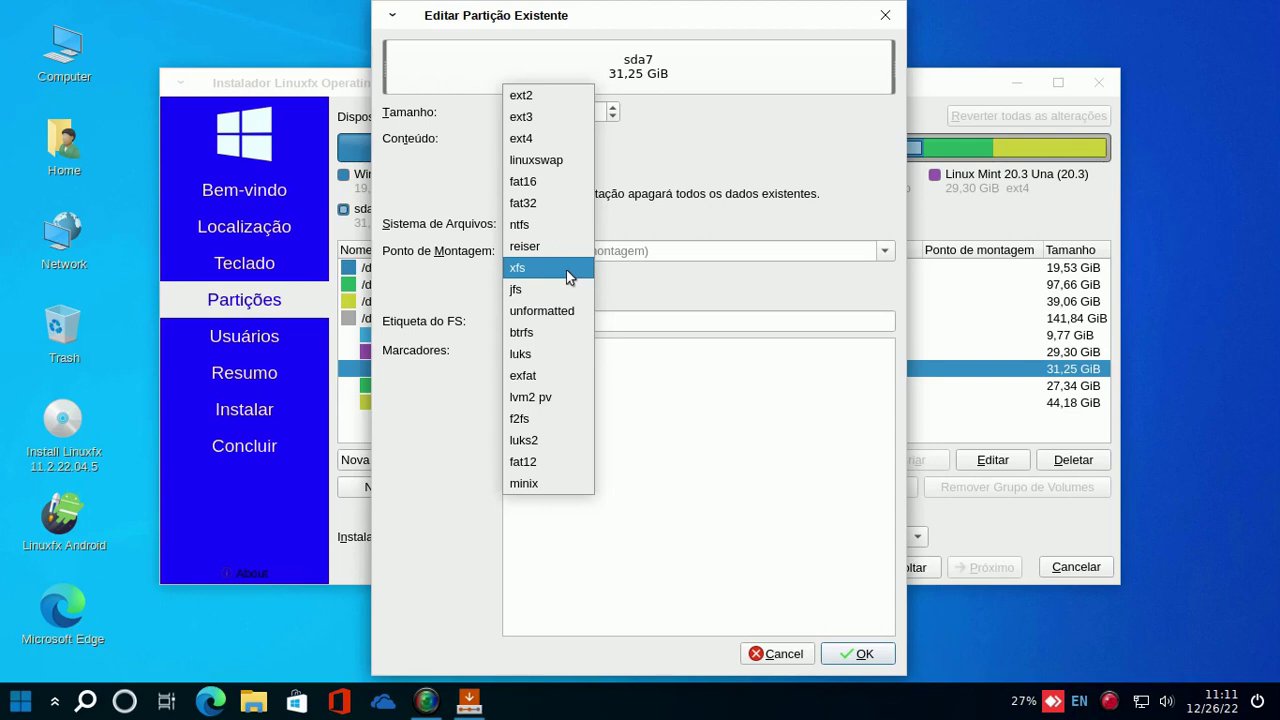
left_click(546, 147)
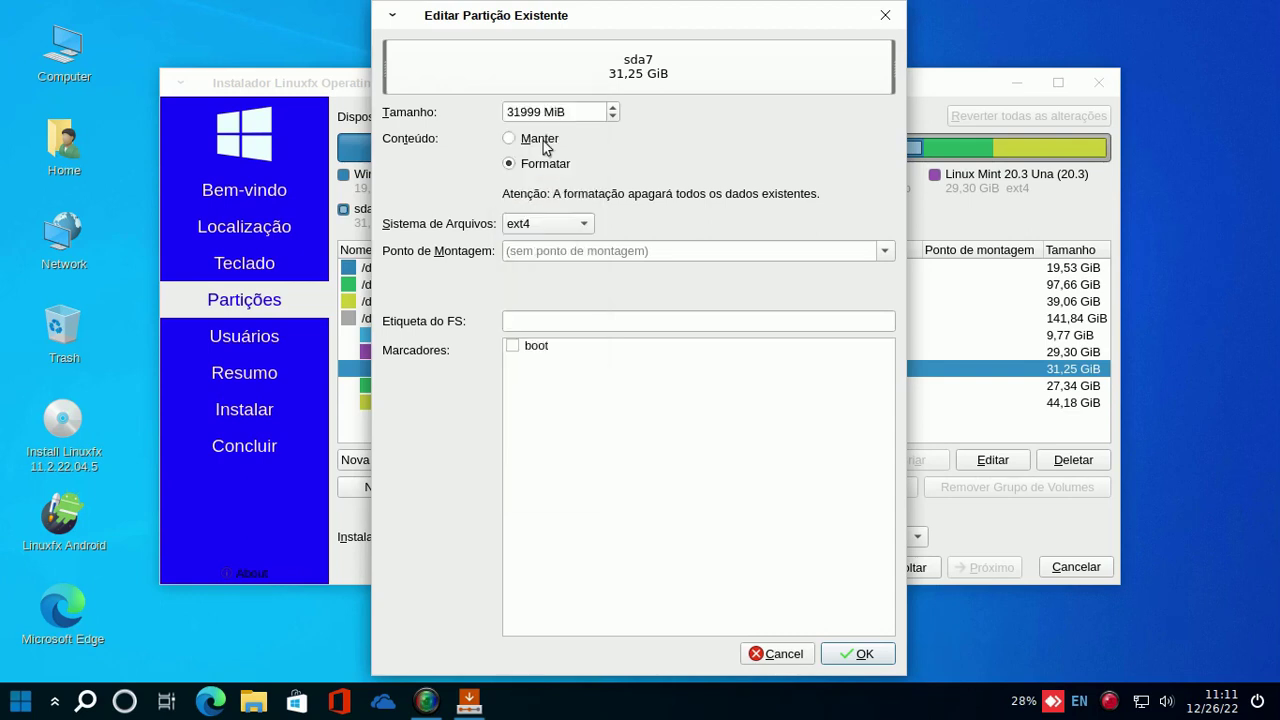
left_click(885, 251)
left_click(809, 271)
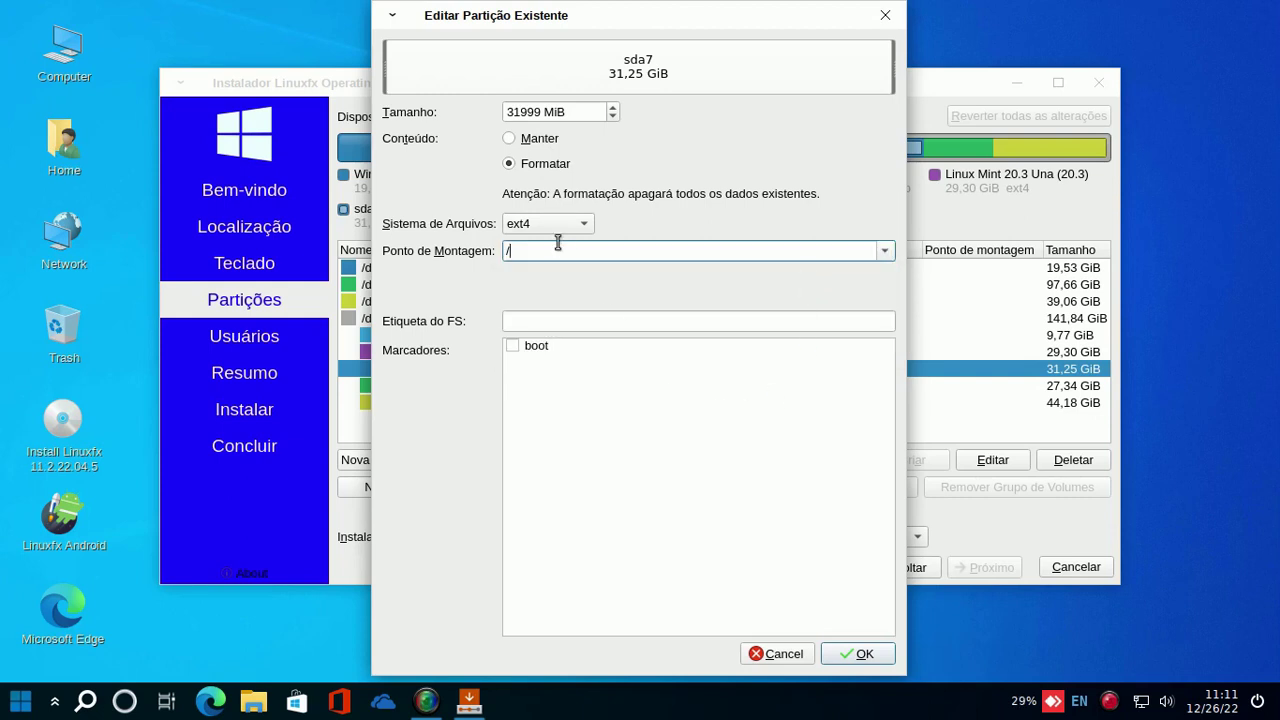
left_click(860, 655)
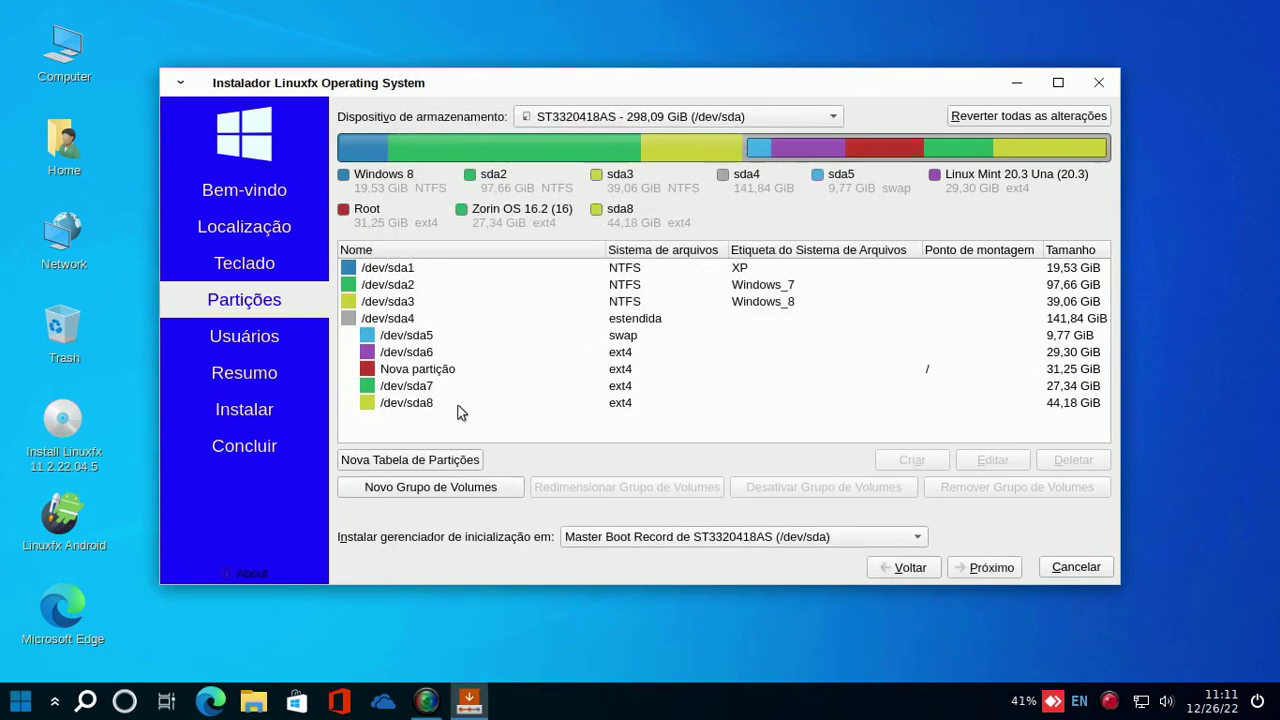
- Mount /dev/sda8 at /home unformatted and keep the boot loader on /dev/sda's MBR
left_click(461, 408)
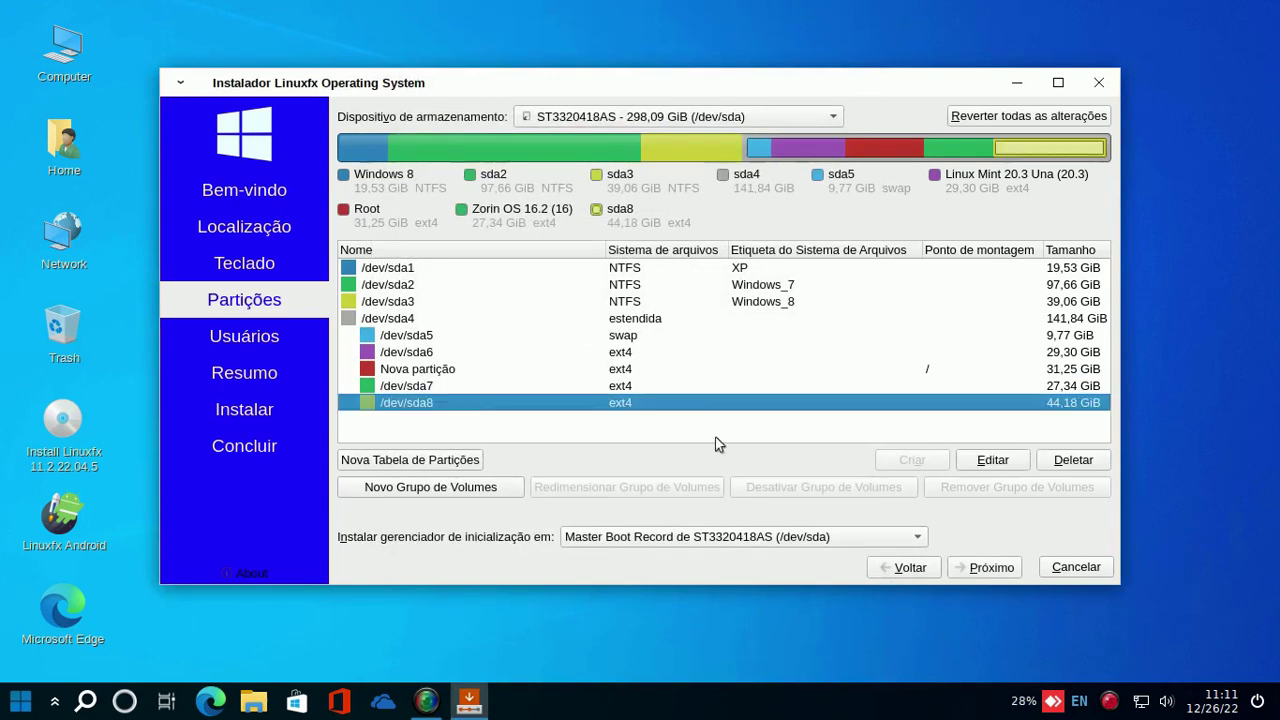
left_click(1005, 464)
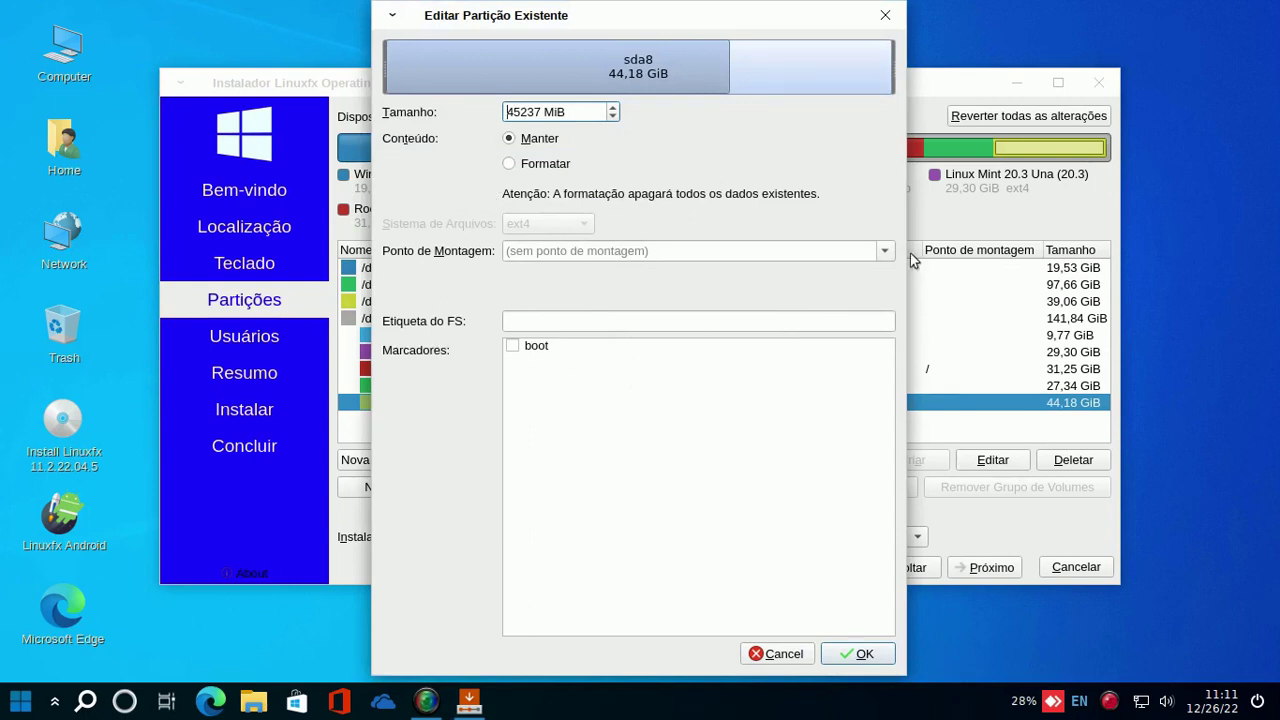
left_click(885, 251)
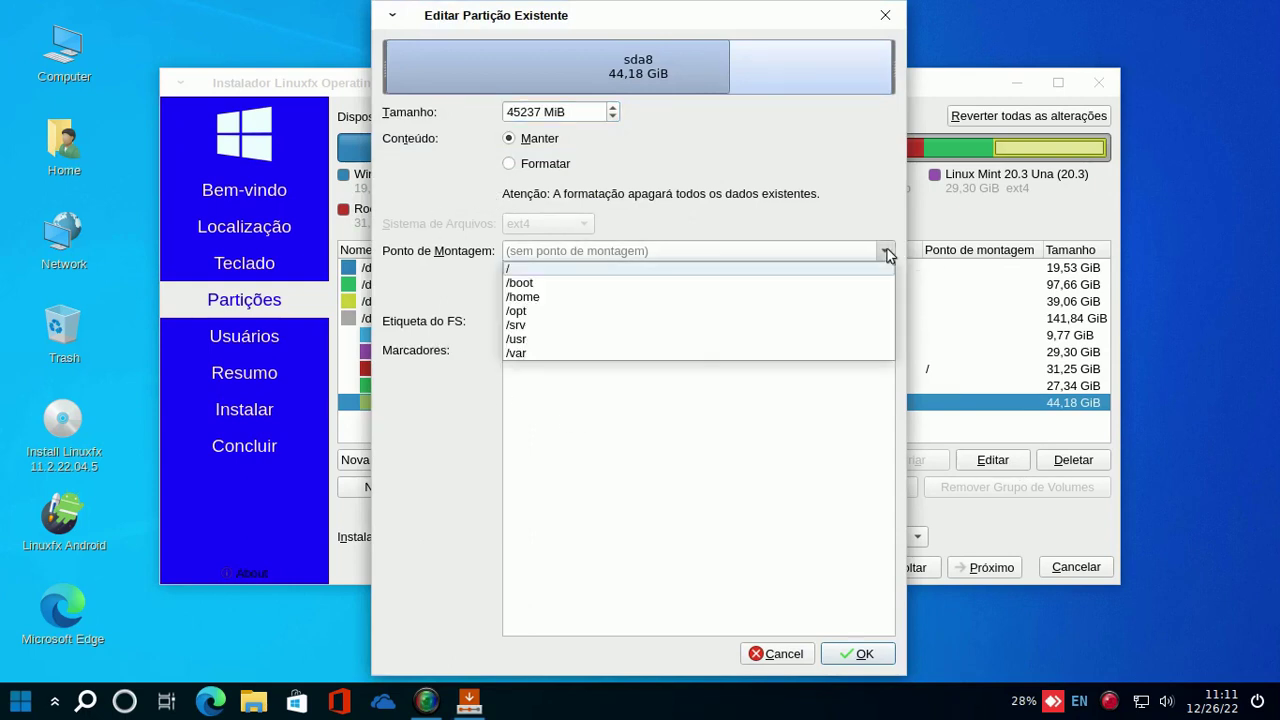
left_click(820, 310)
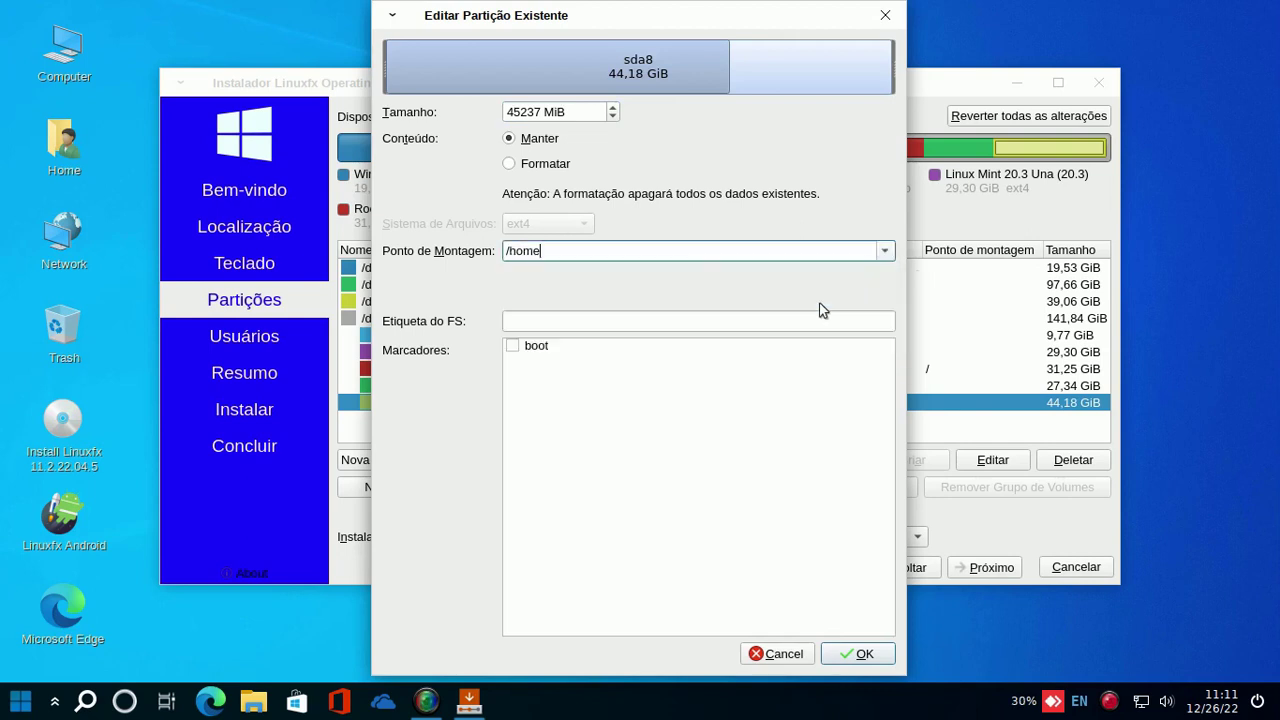
left_click(857, 655)
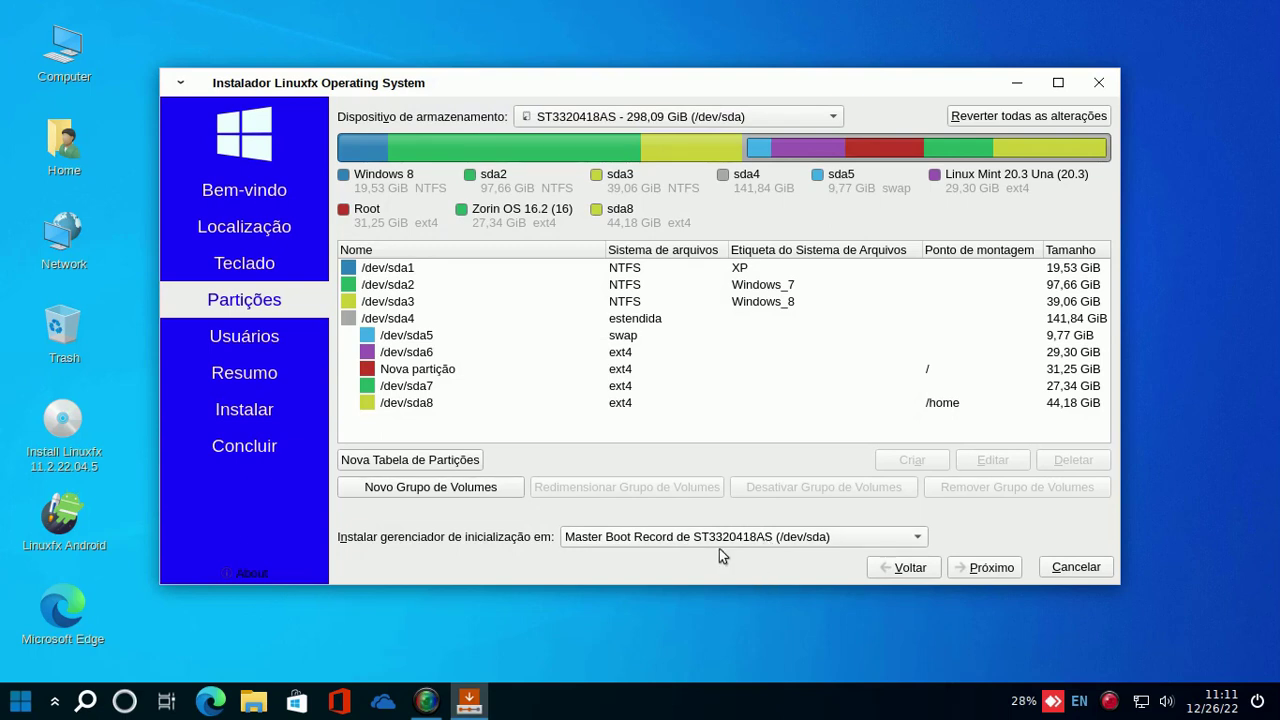
left_click(920, 538)
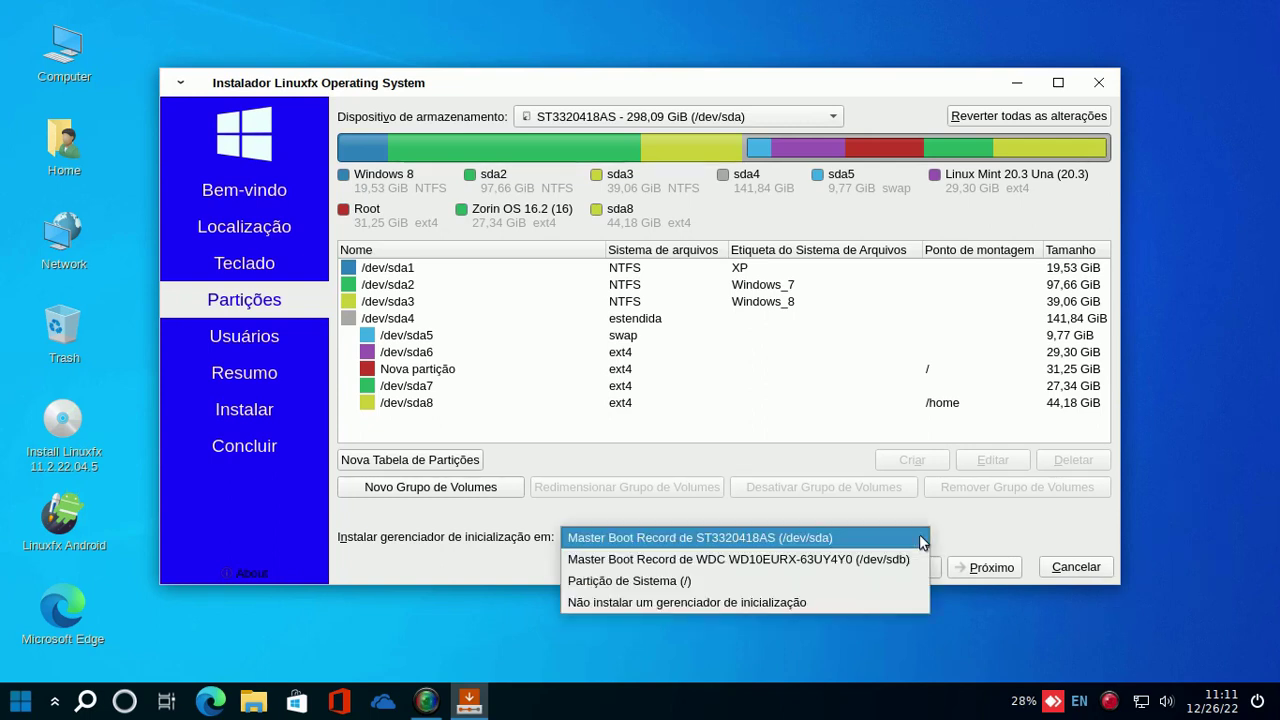
left_click(1029, 521)
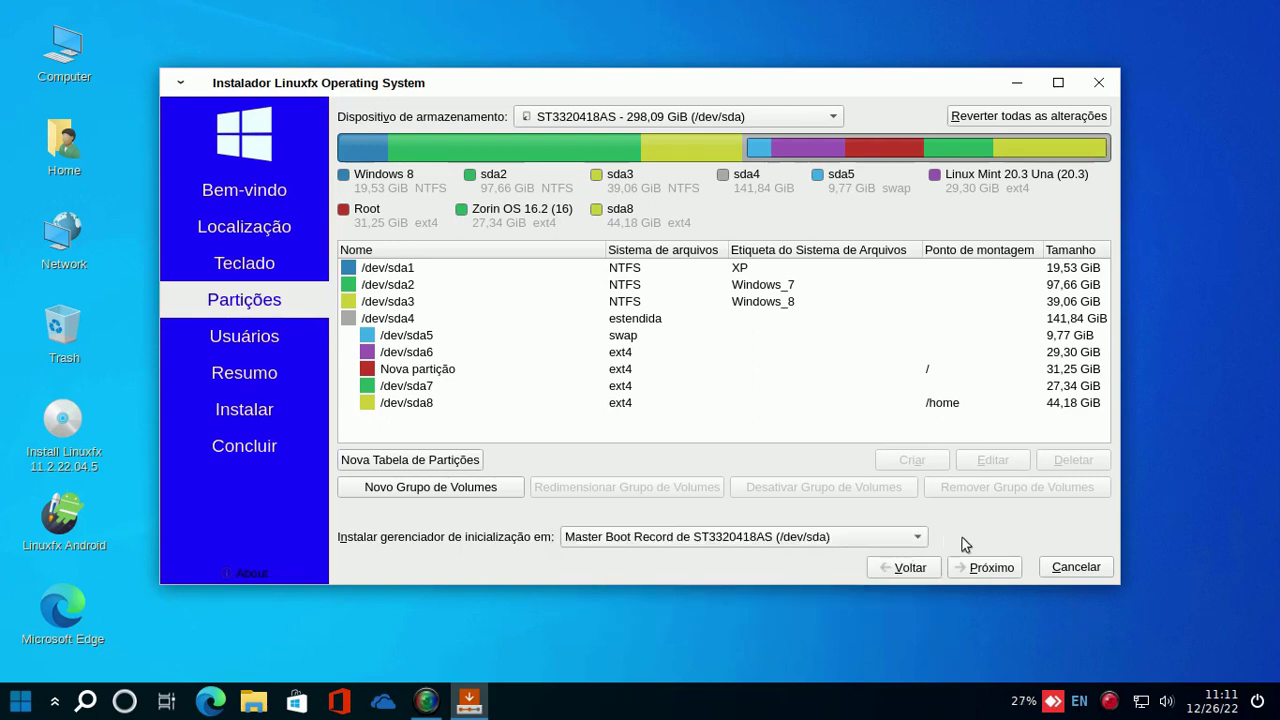
- Dismiss the GPT on BIOS notice, enter the user name and a matching password twice
left_click(993, 568)
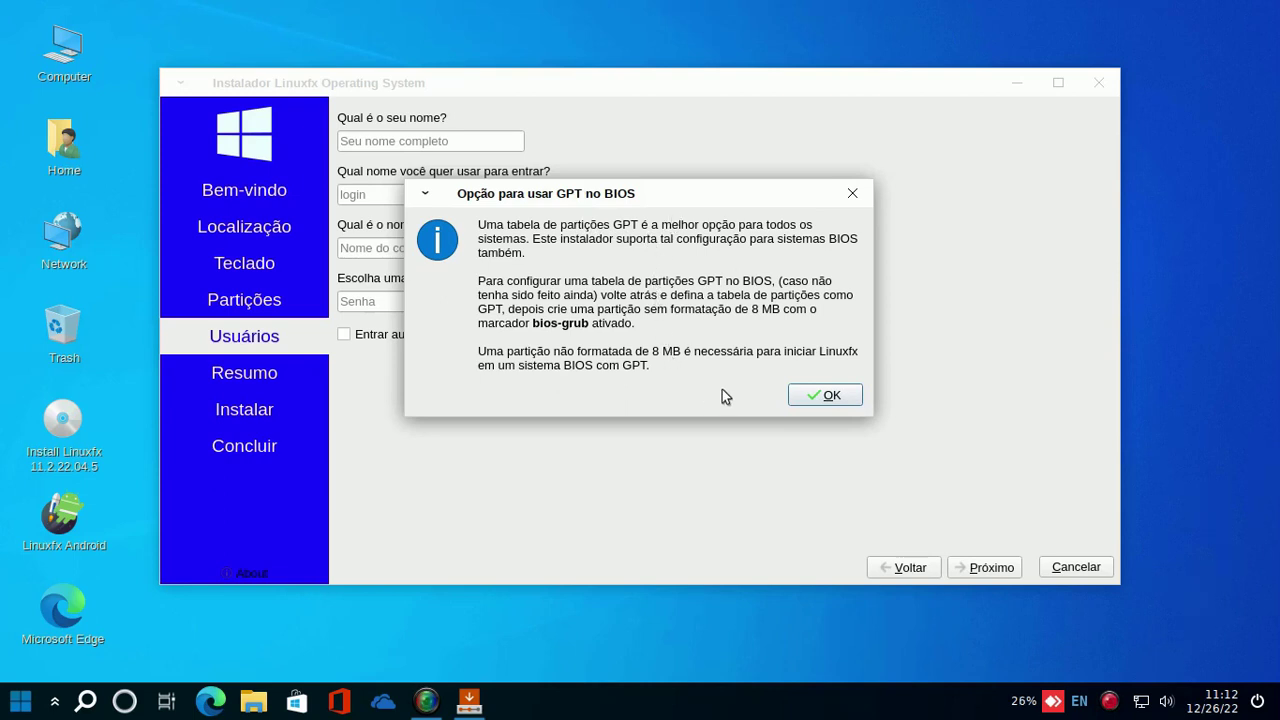
left_click(822, 396)
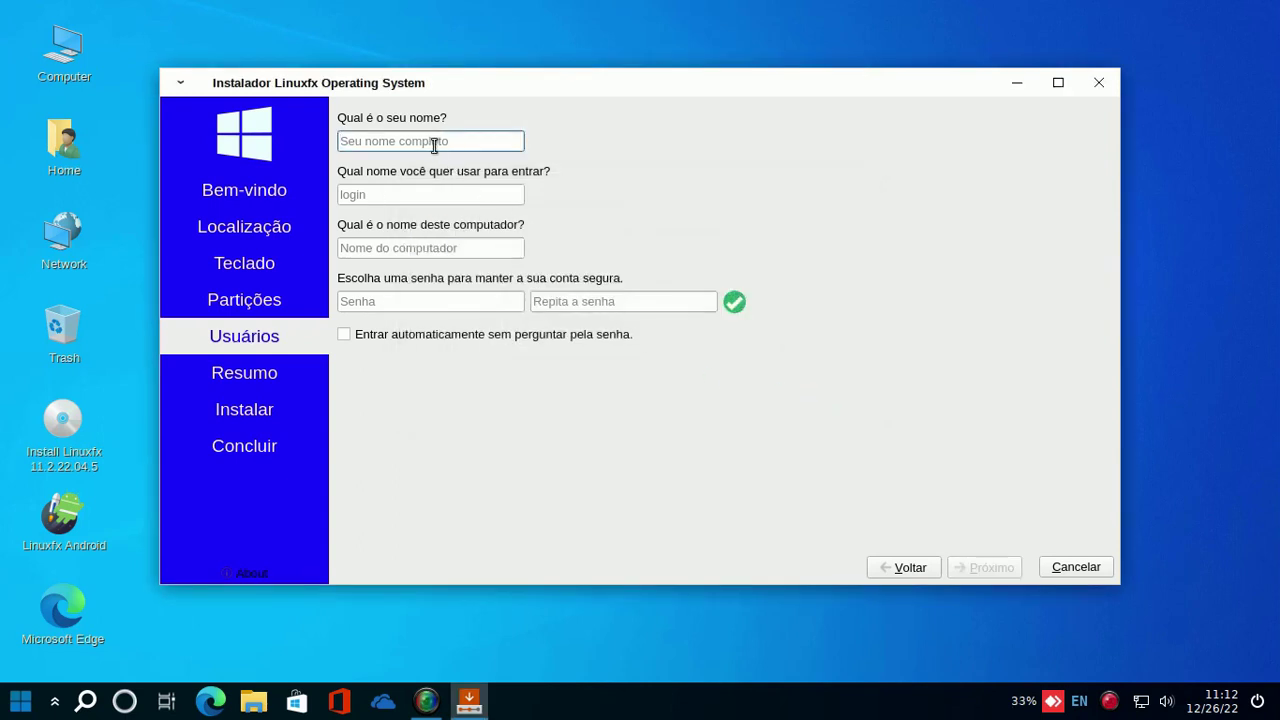
type("li")
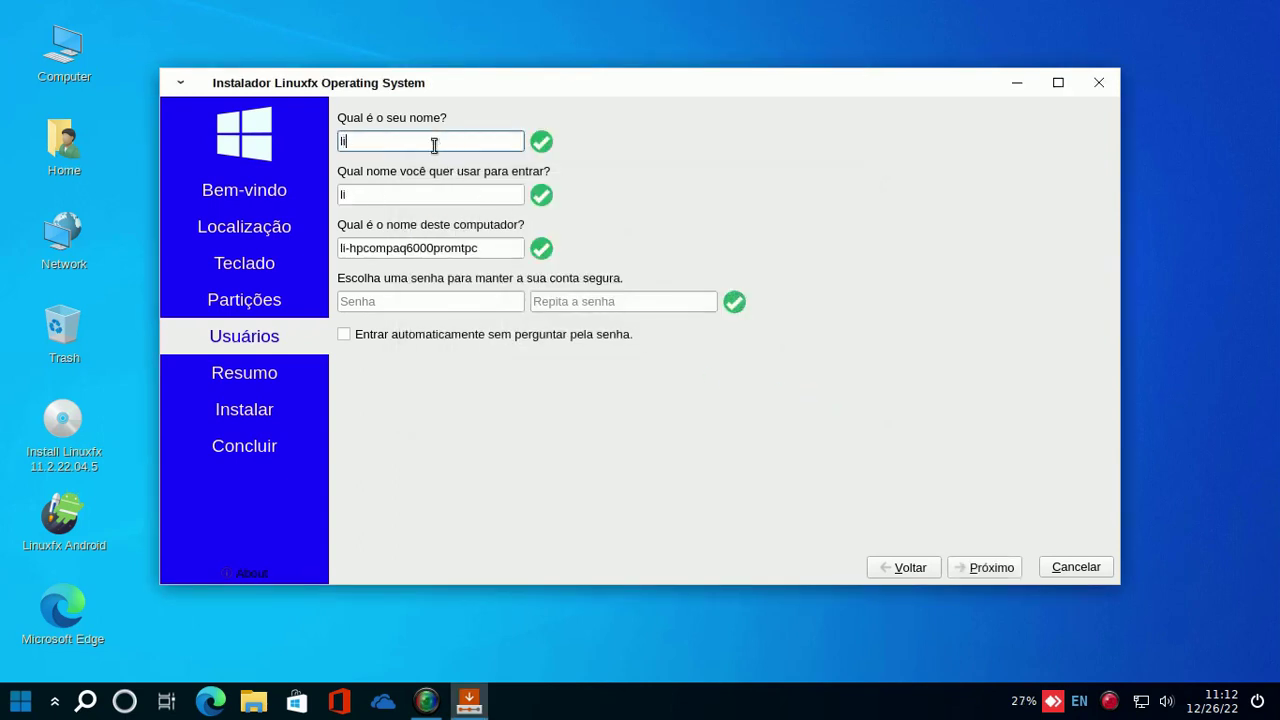
type("nuxfc")
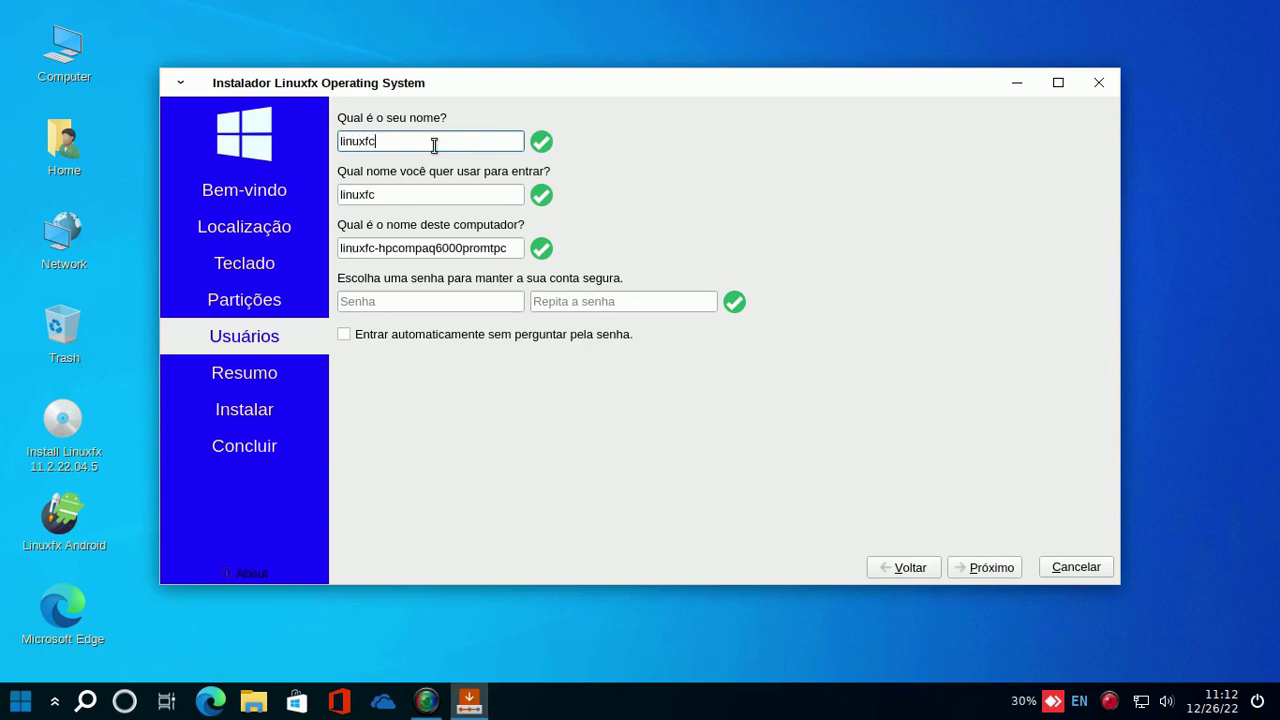
left_click(428, 304)
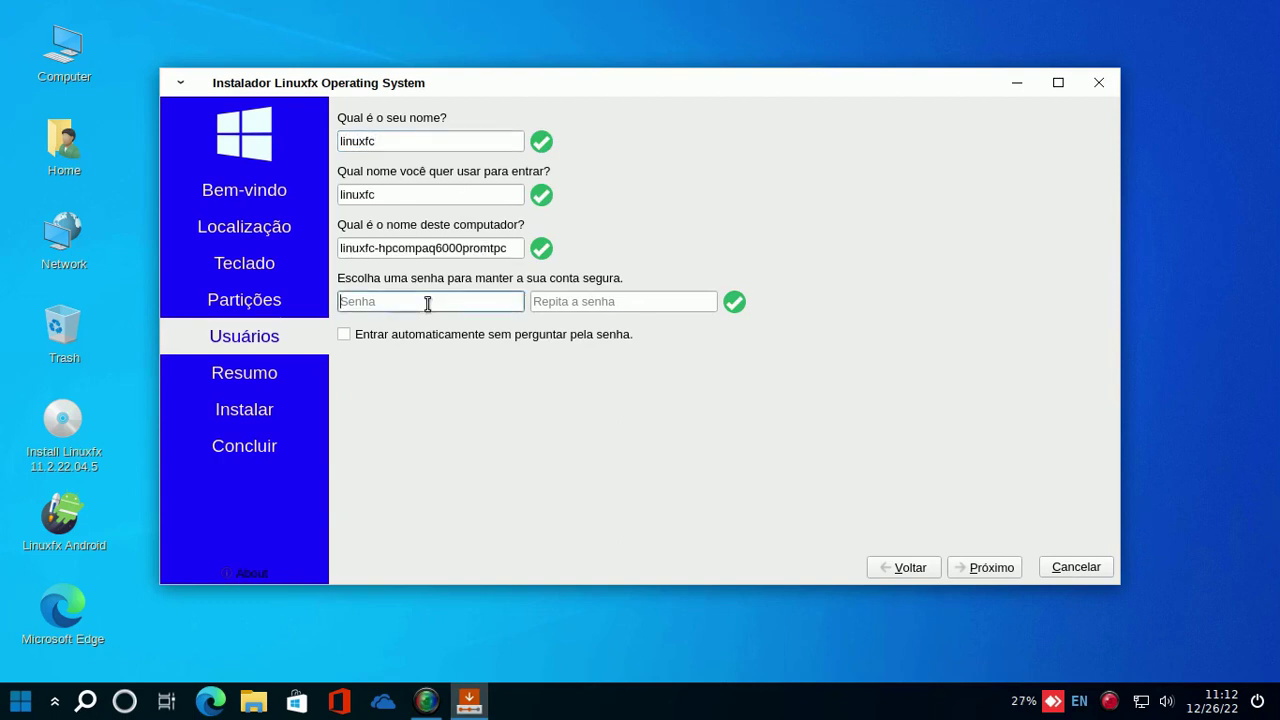
type("1")
left_click(587, 303)
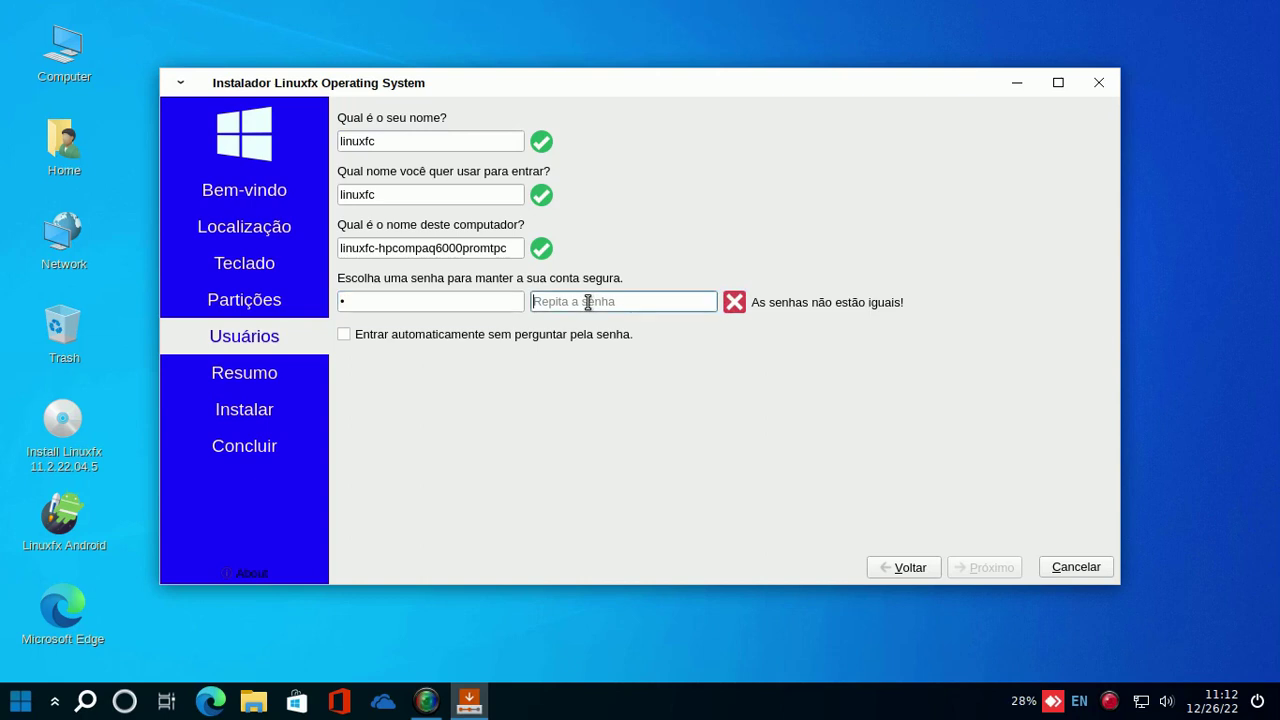
type("1")
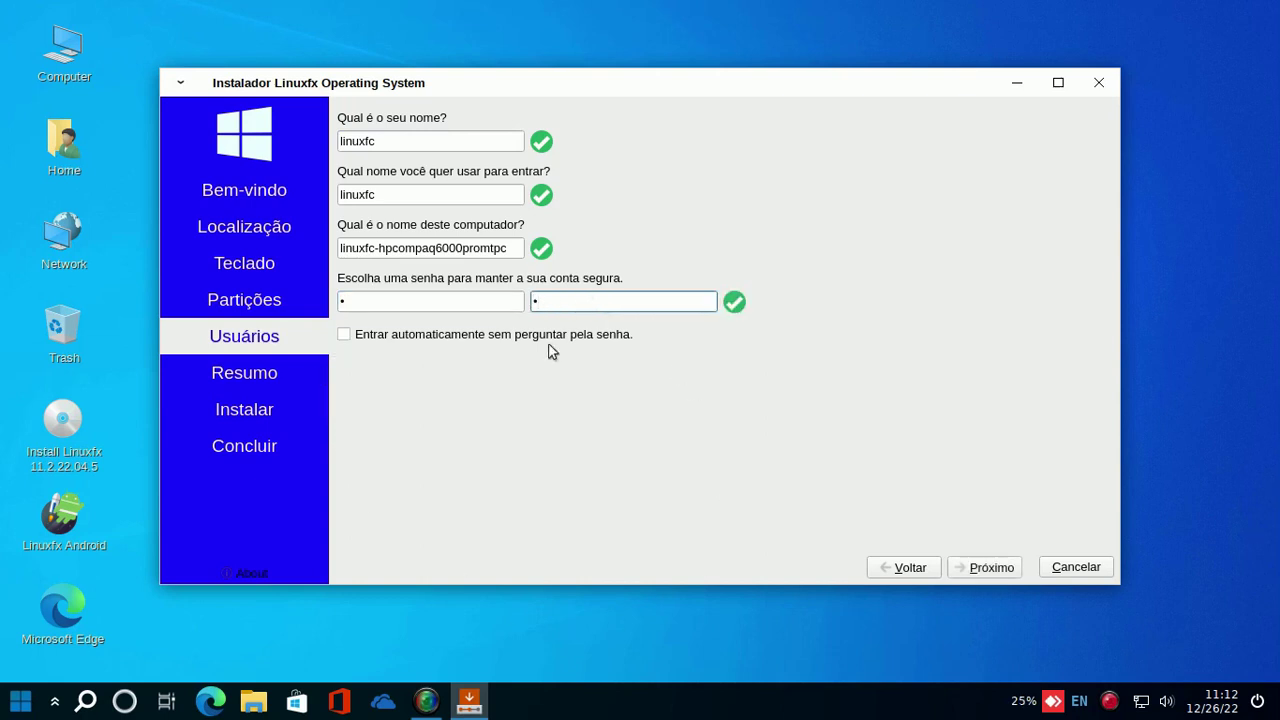
left_click(990, 567)
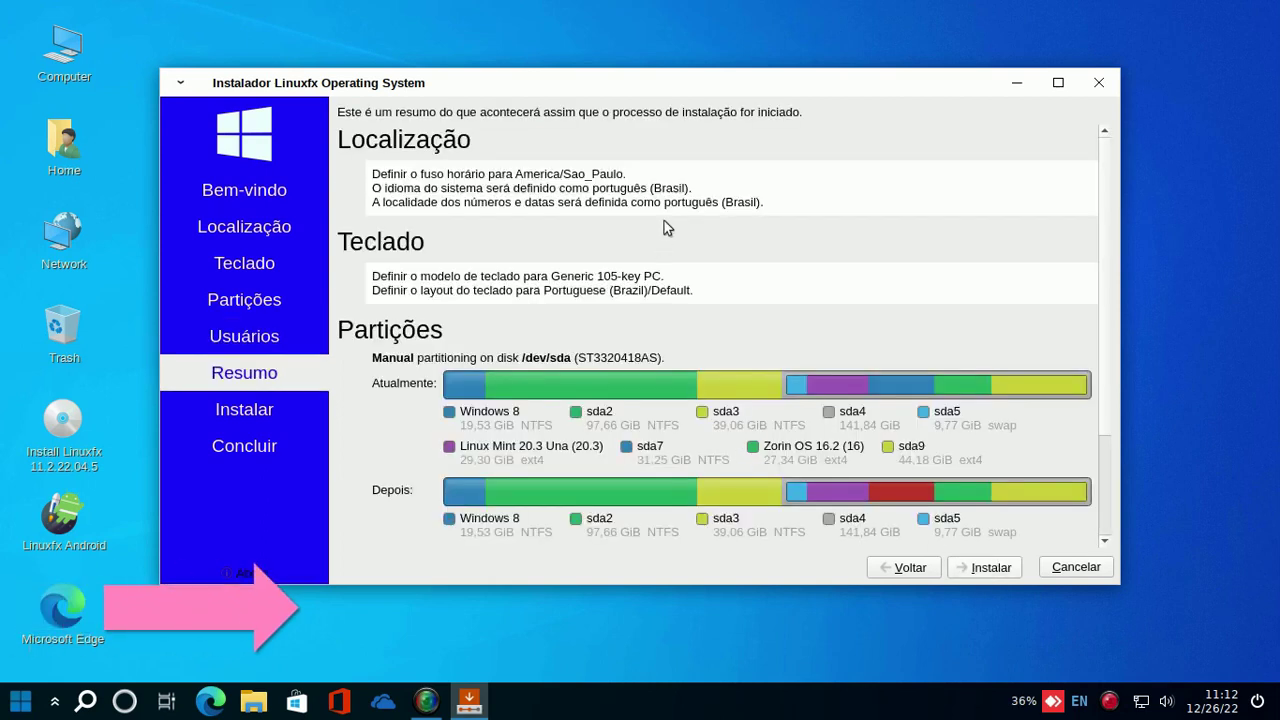
- Scroll through the summary's partition actions and click Instalar
scroll(794, 226, "down", 3)
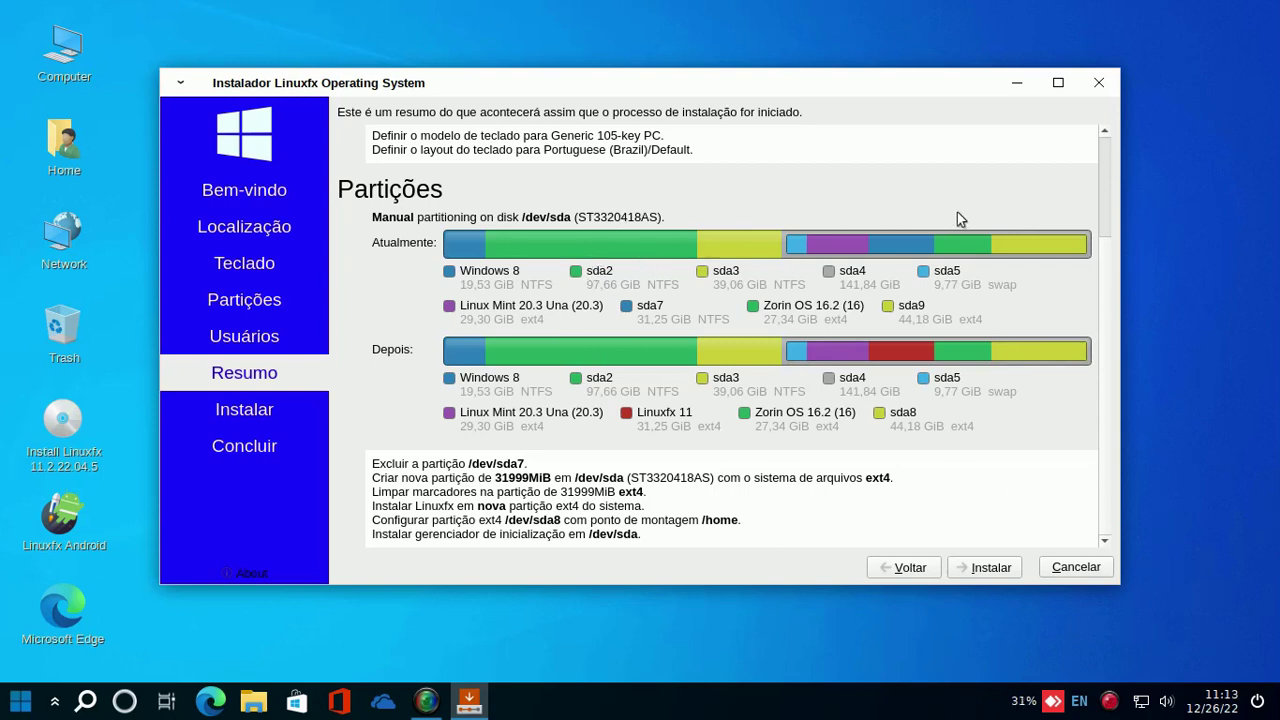
left_click(983, 568)
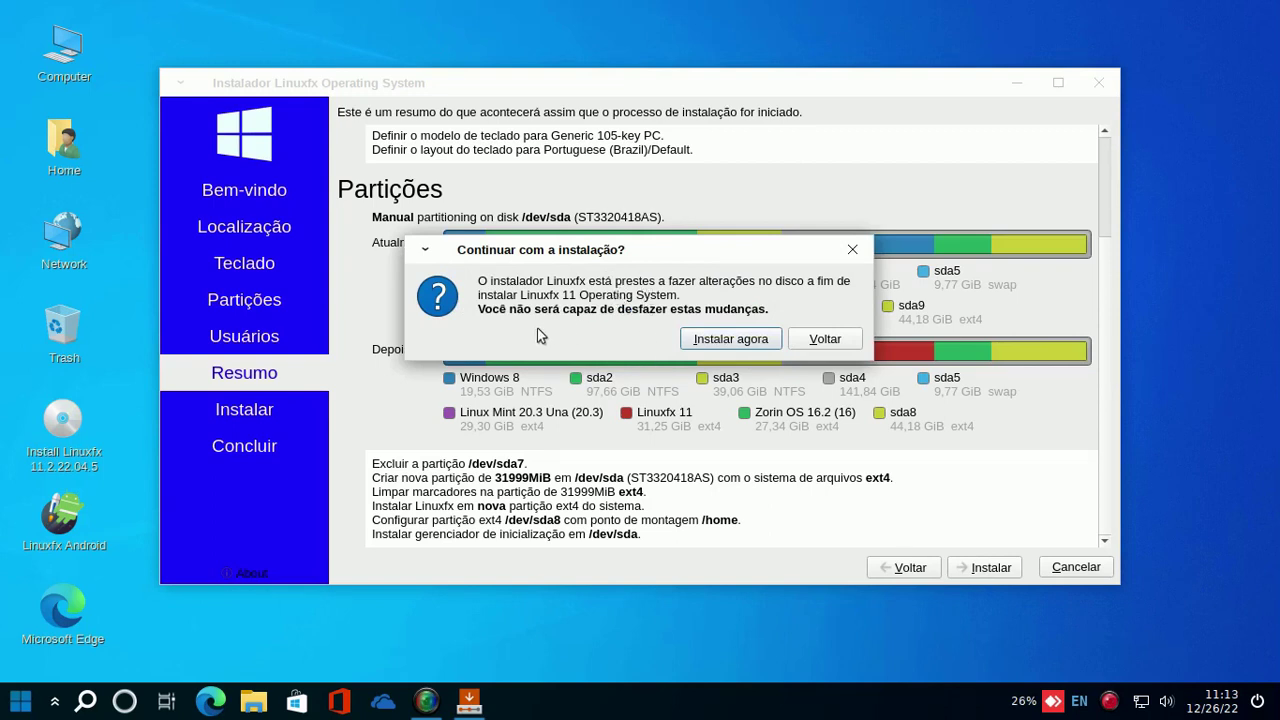
- Confirm the irreversible disk changes to start installing, then bring up the screen recorder while waiting
left_click(722, 343)
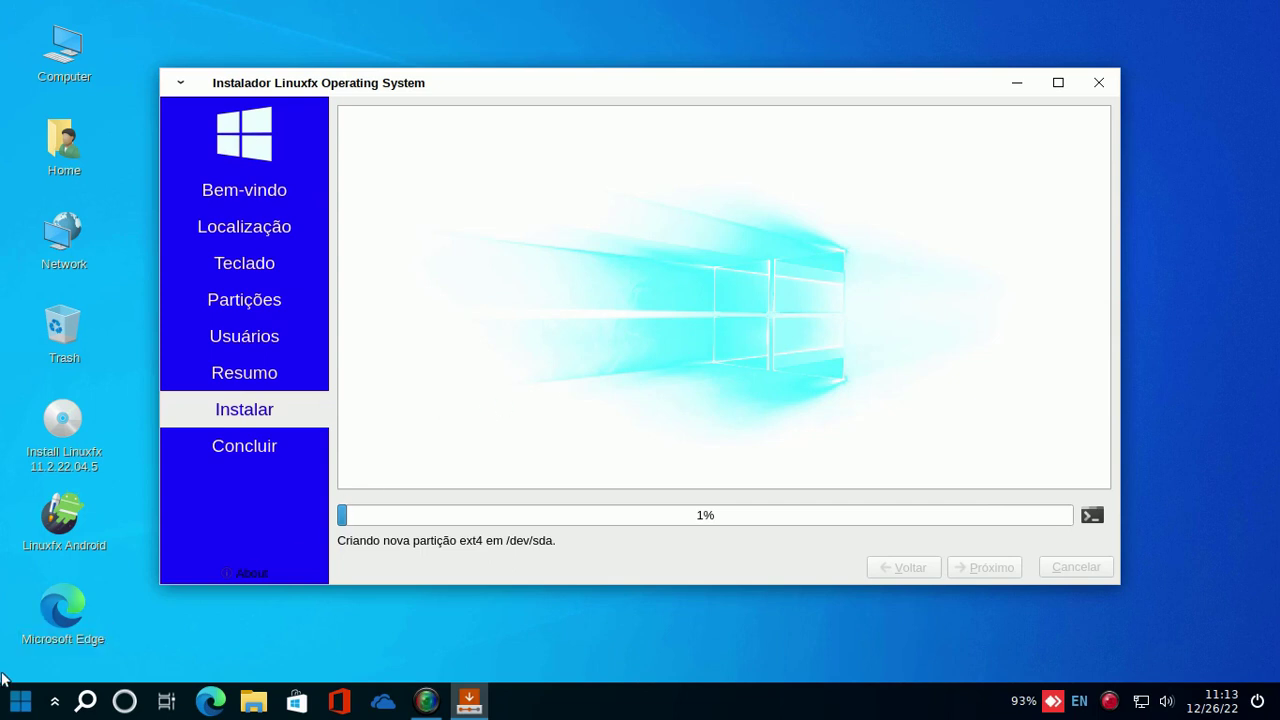
left_click(10, 706)
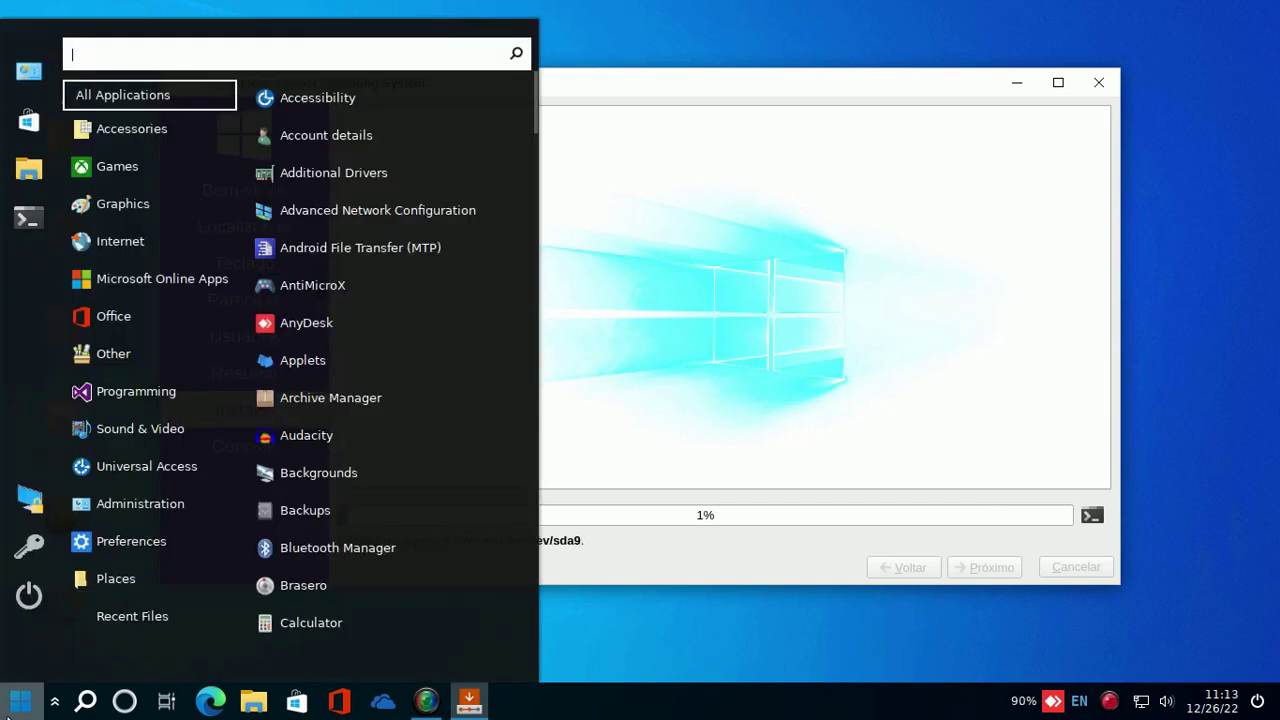
left_click(10, 706)
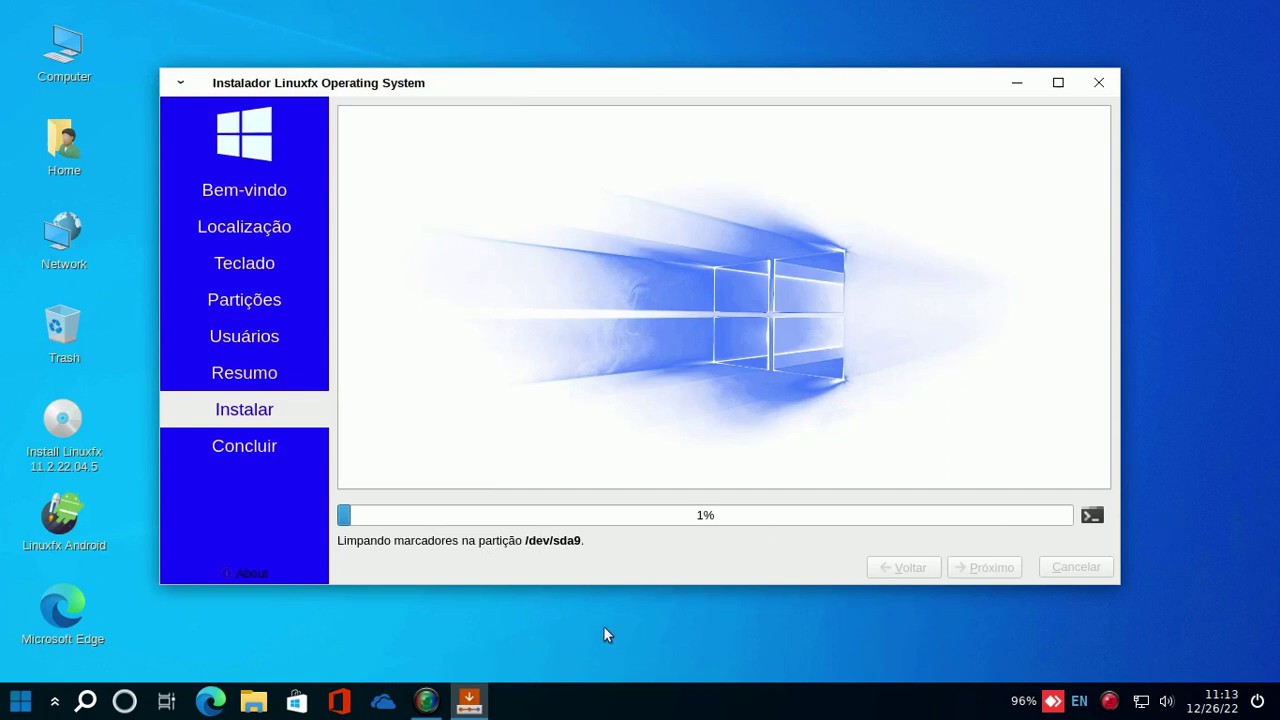
mouse_move(431, 703)
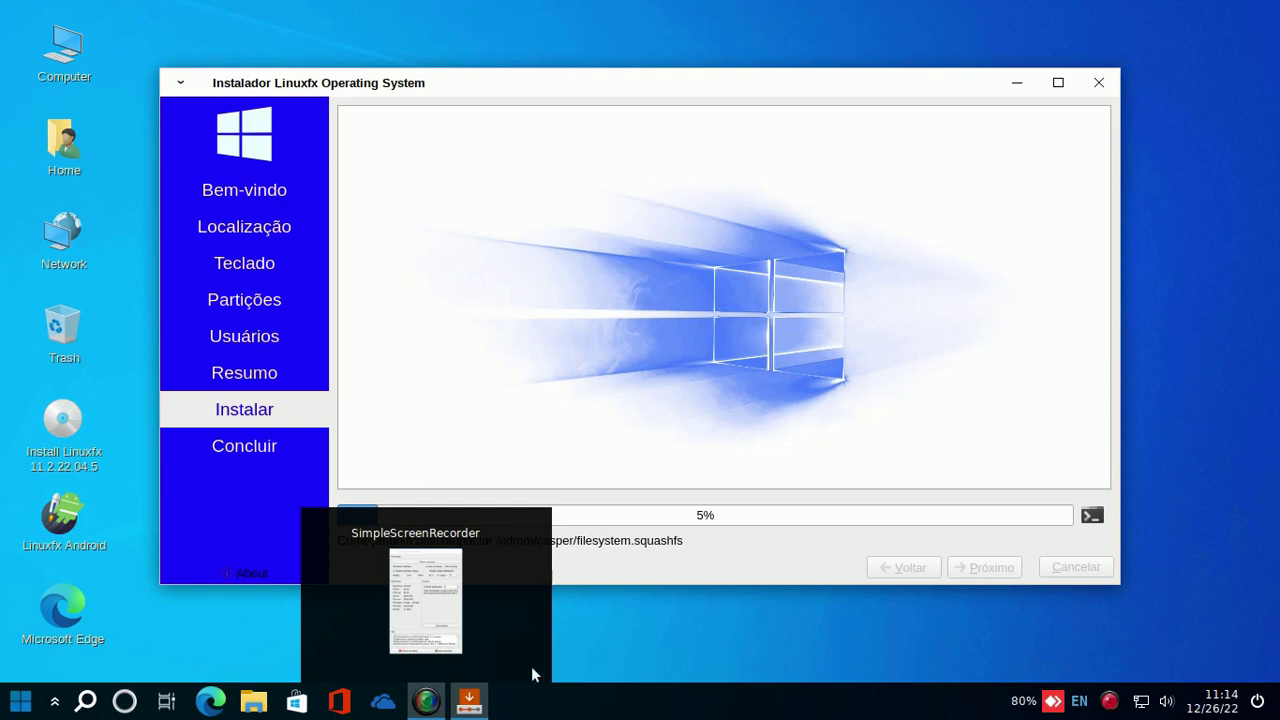
left_click(428, 700)
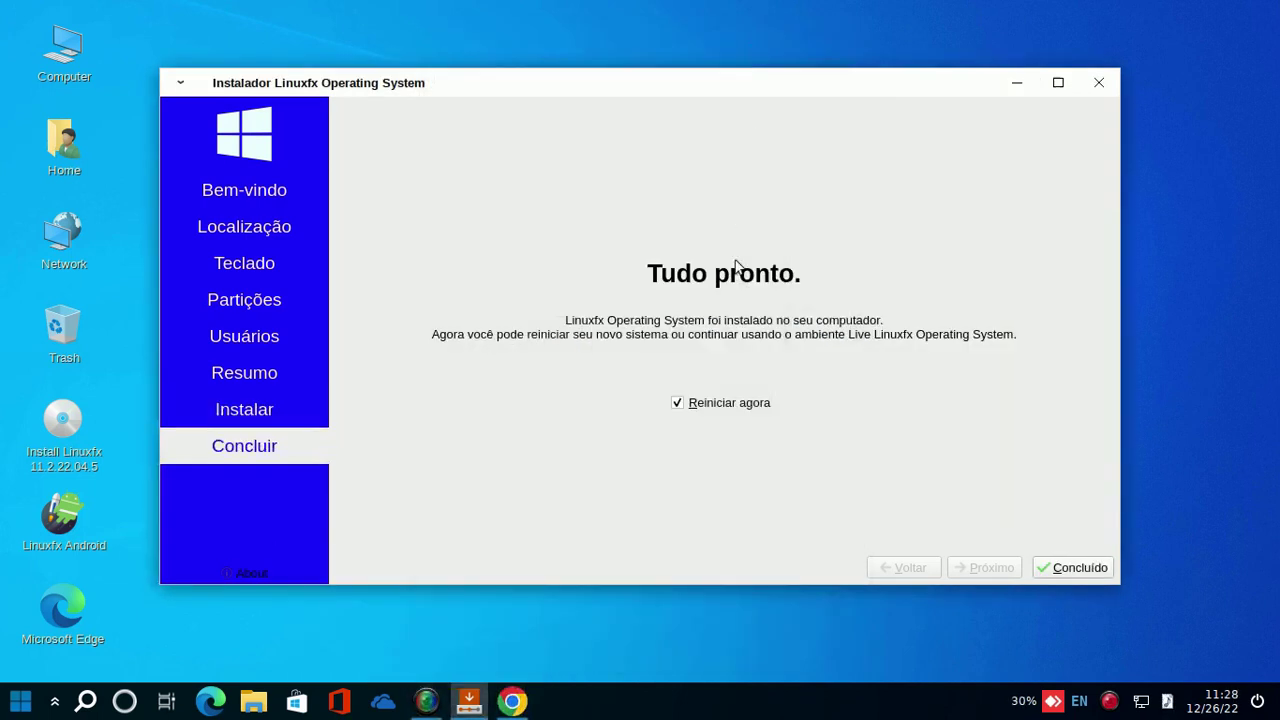
- In Chrome, pause the playing YouTube video and go to the YouTube home page
left_click(513, 702)
mouse_move(414, 363)
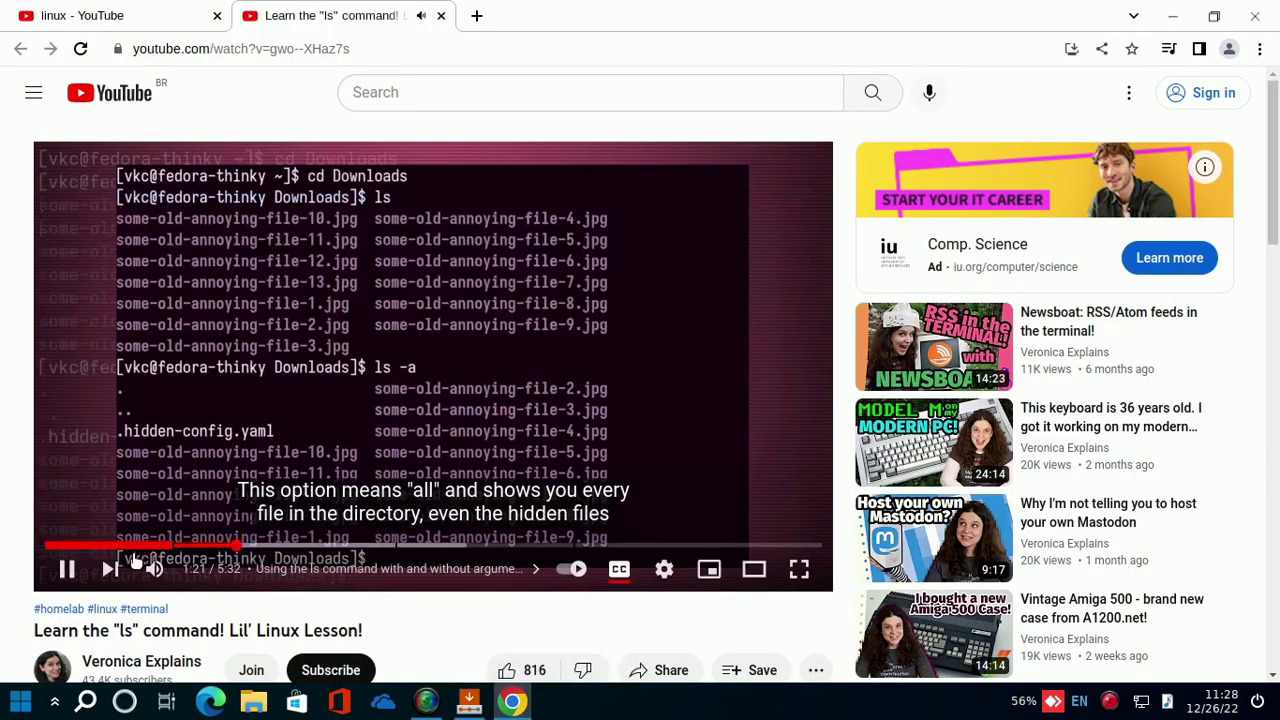
left_click(67, 568)
left_click_drag(82, 545, 145, 365)
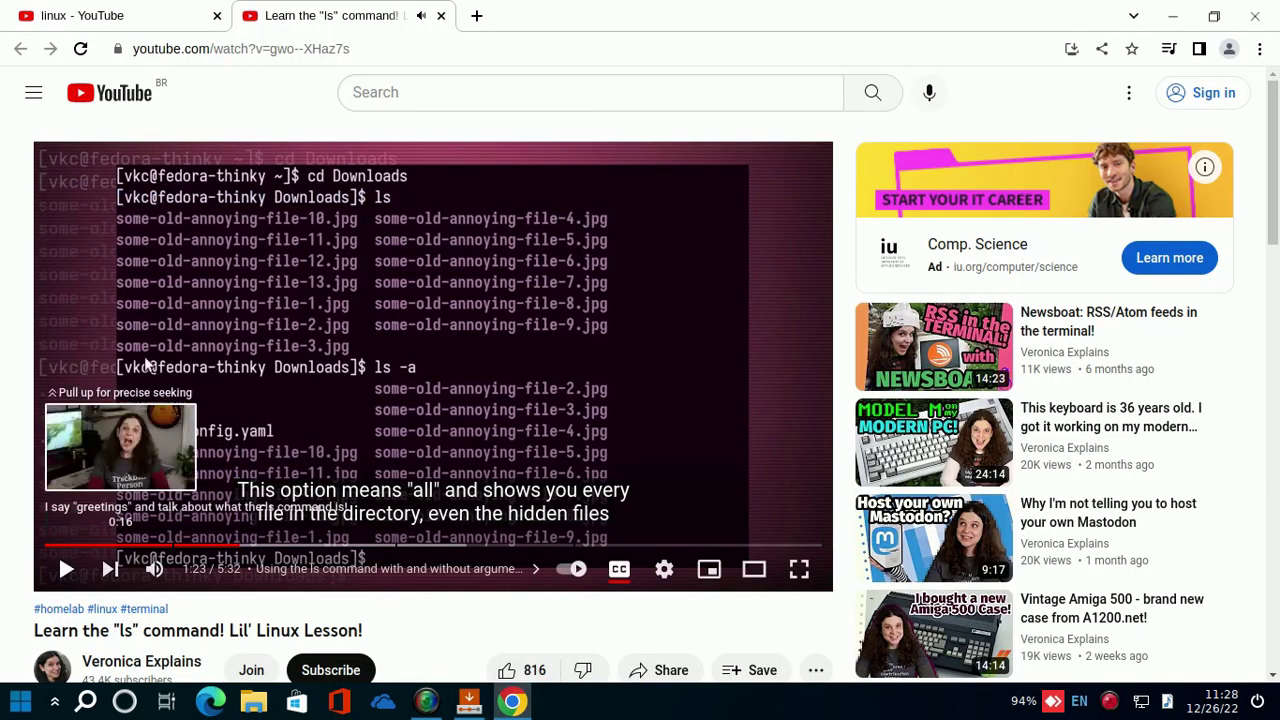
left_click(128, 98)
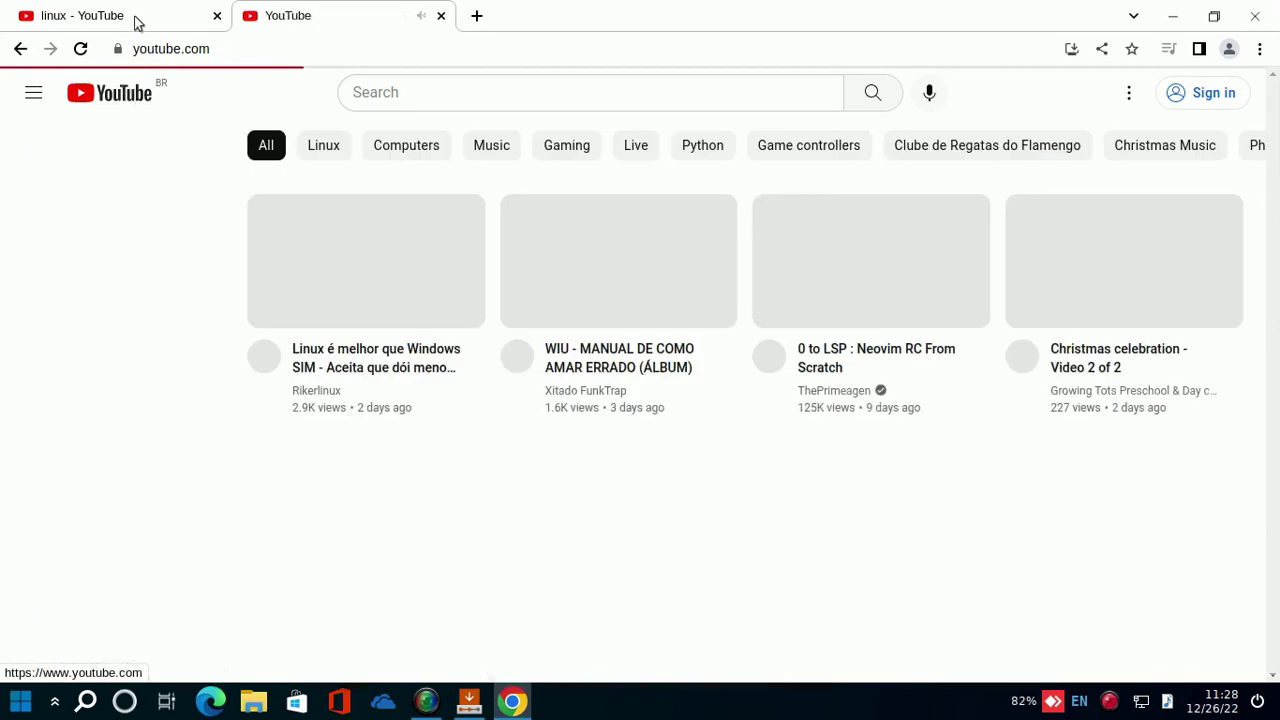
- Scroll through the linux search results and home tabs, then close the browser
left_click(134, 17)
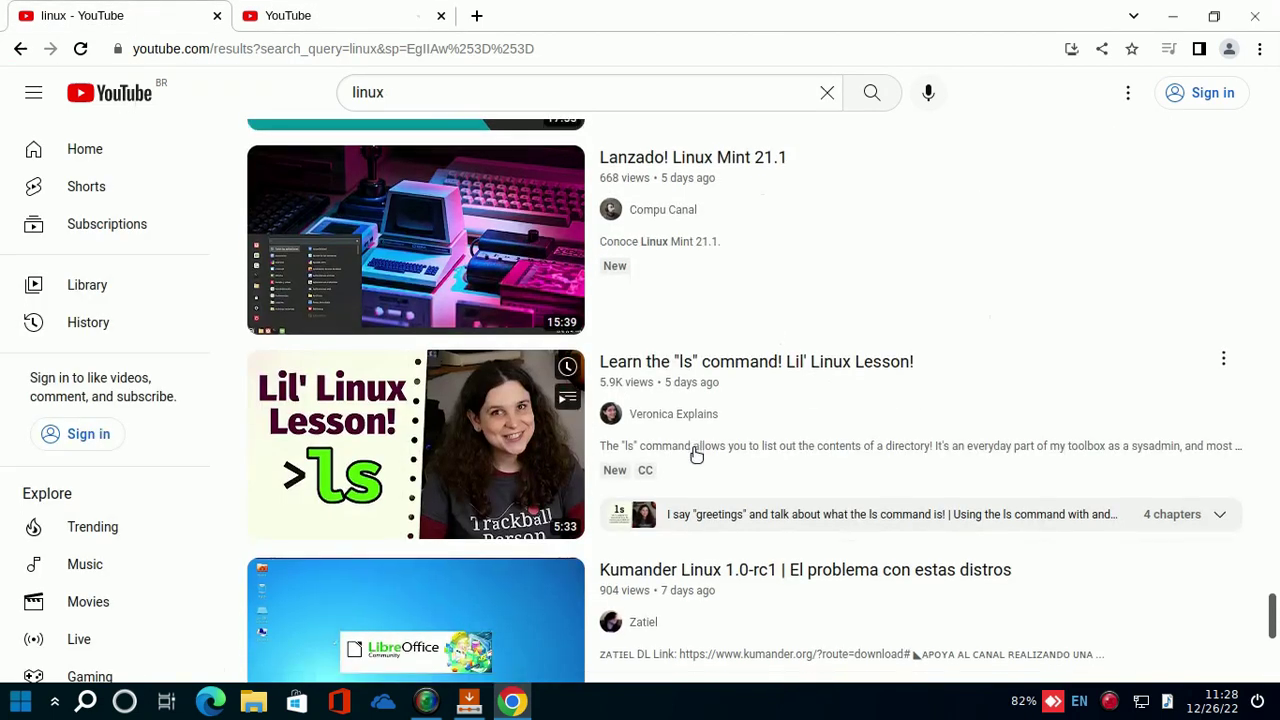
scroll(697, 455, "down", 2)
scroll(727, 243, "down", 1)
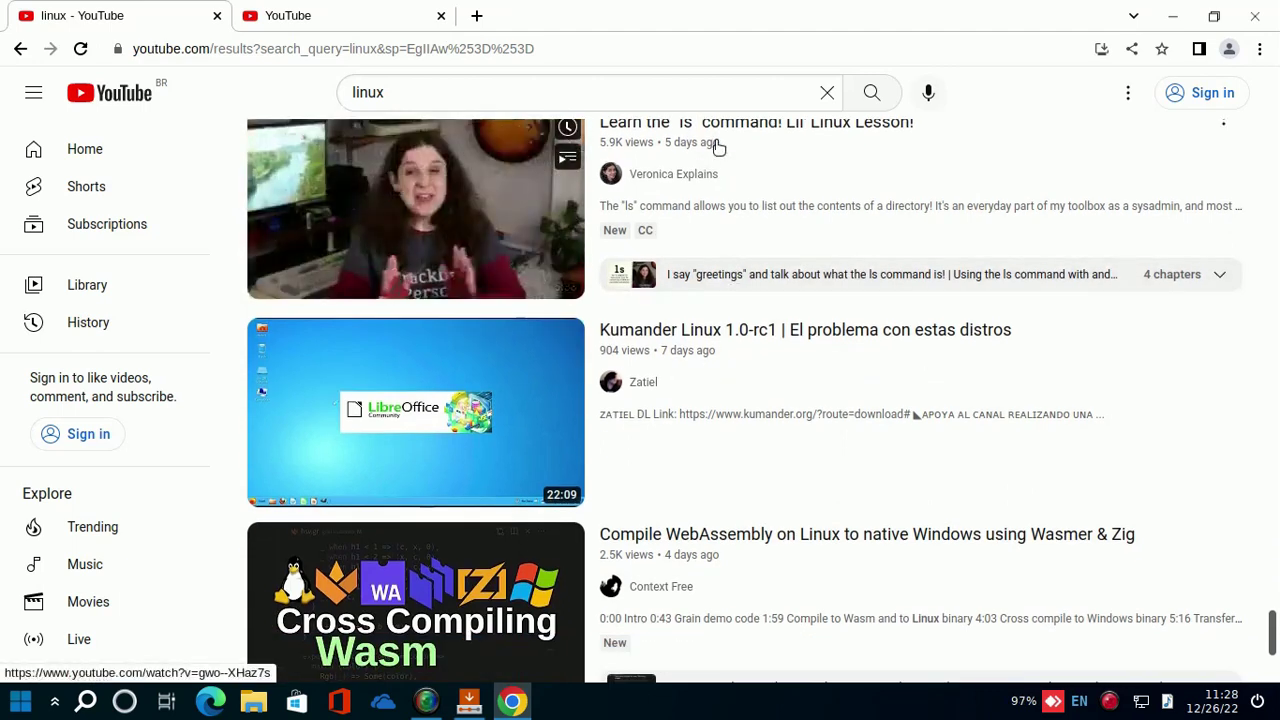
left_click(345, 12)
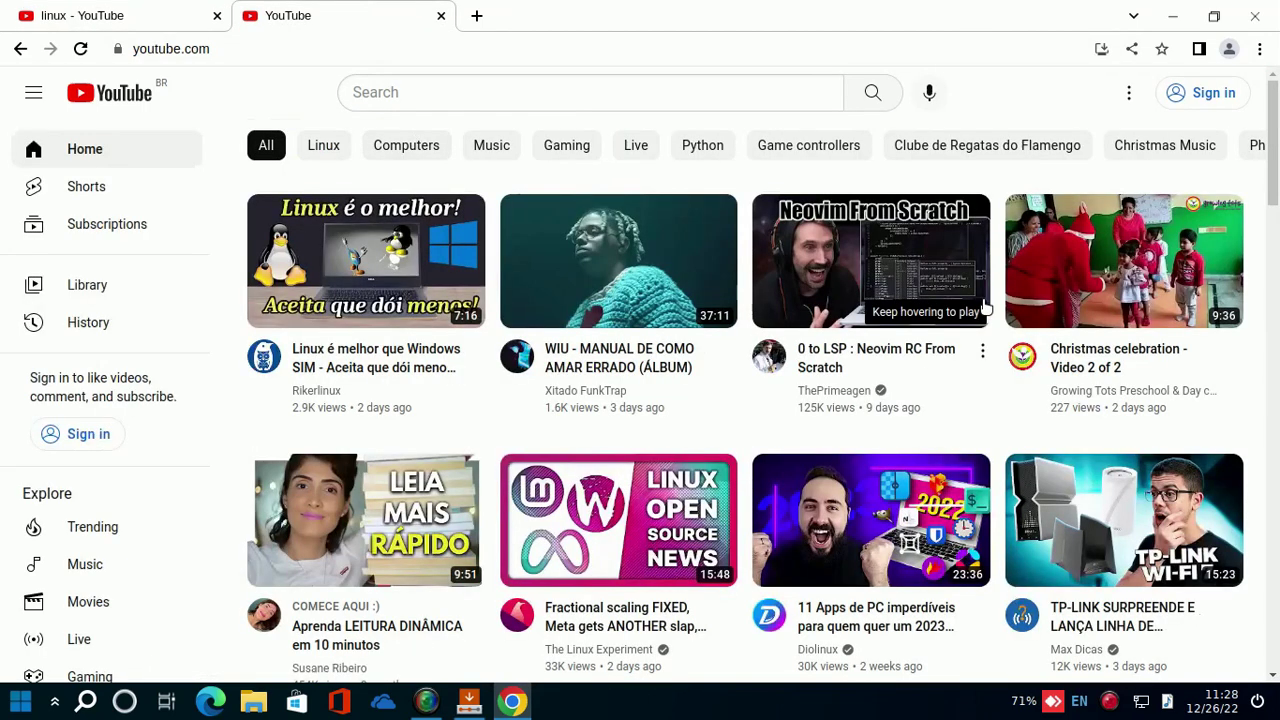
scroll(985, 308, "down", 1)
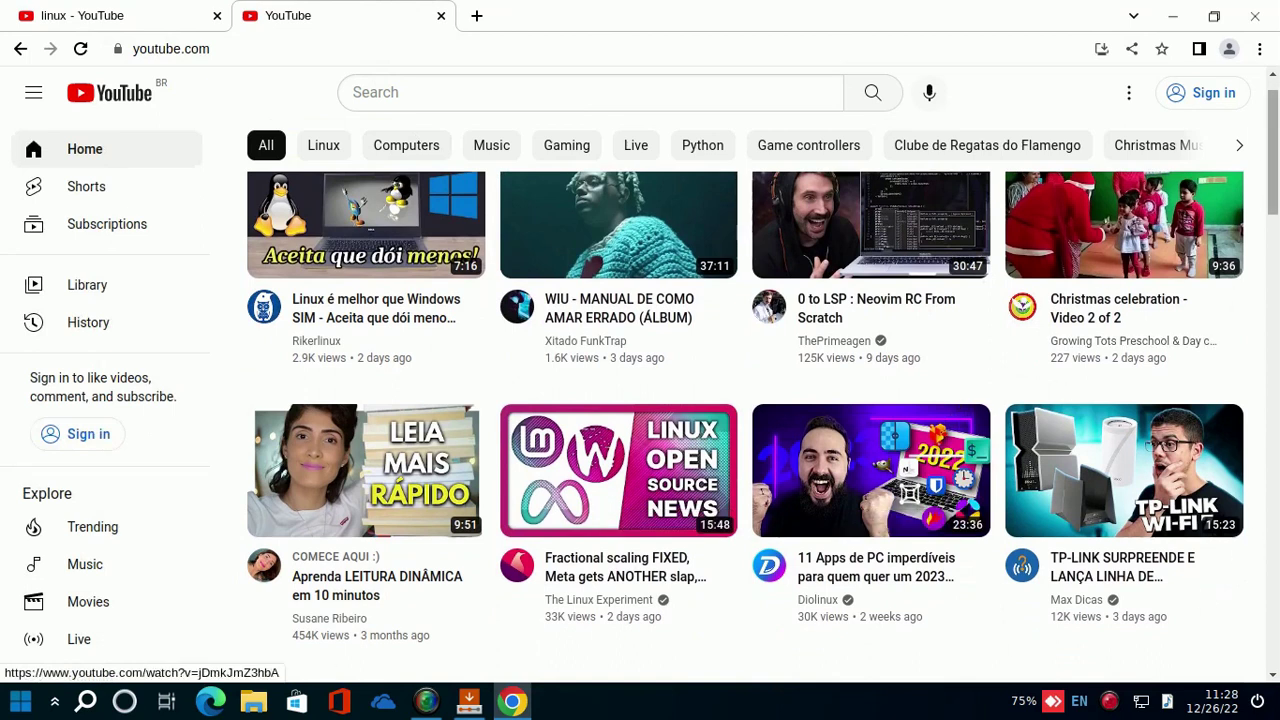
left_click(1257, 20)
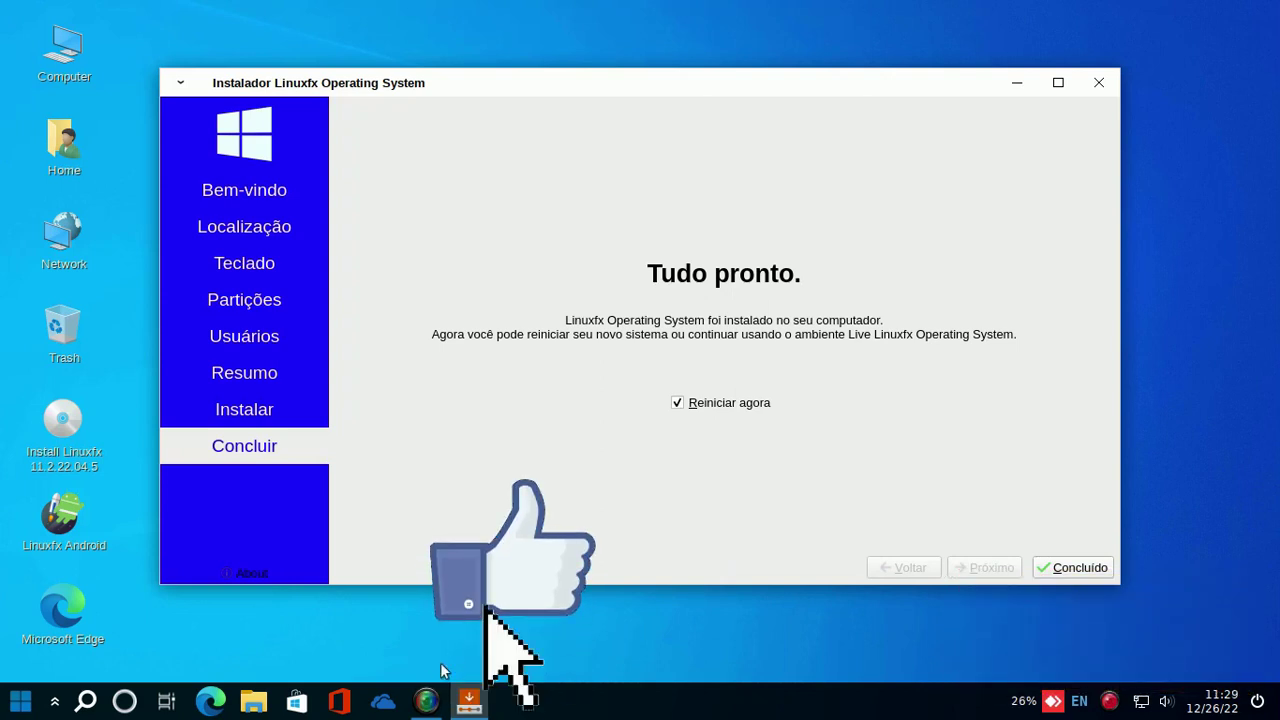
- Close the dialog covering the installer and click Concluído with 'Reiniciar agora' ticked to reboot
left_click(428, 703)
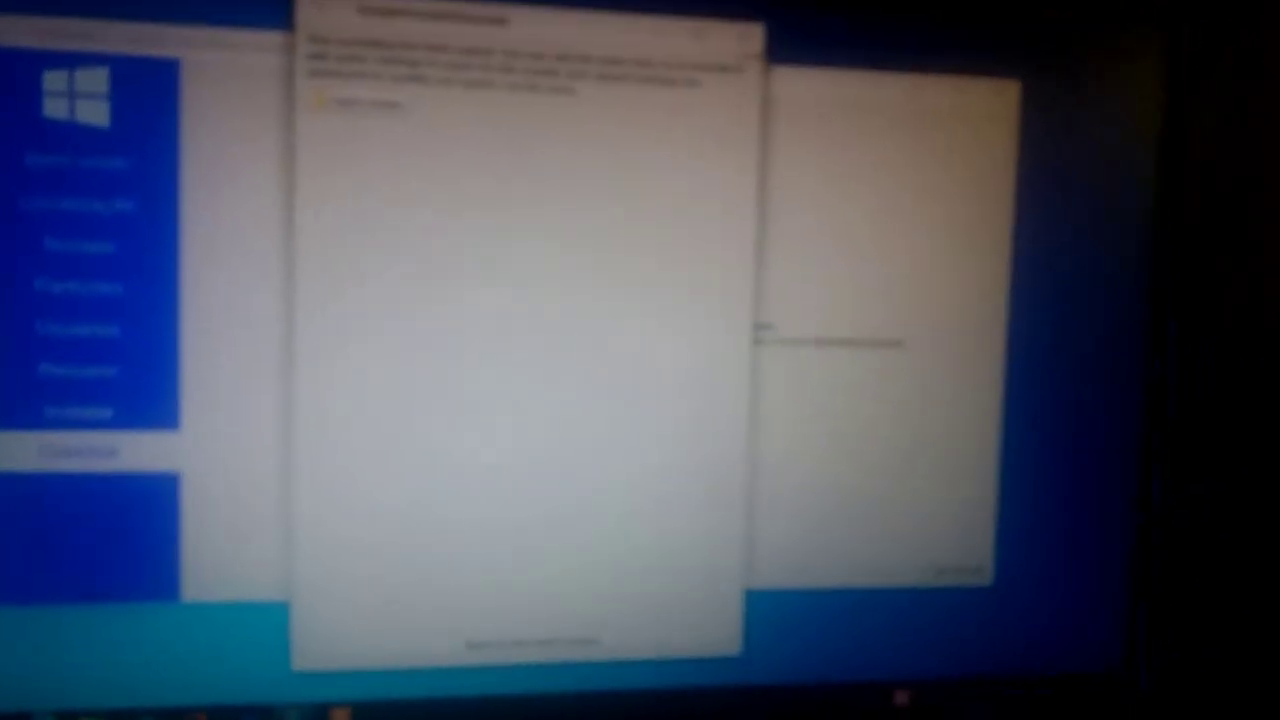
left_click(740, 55)
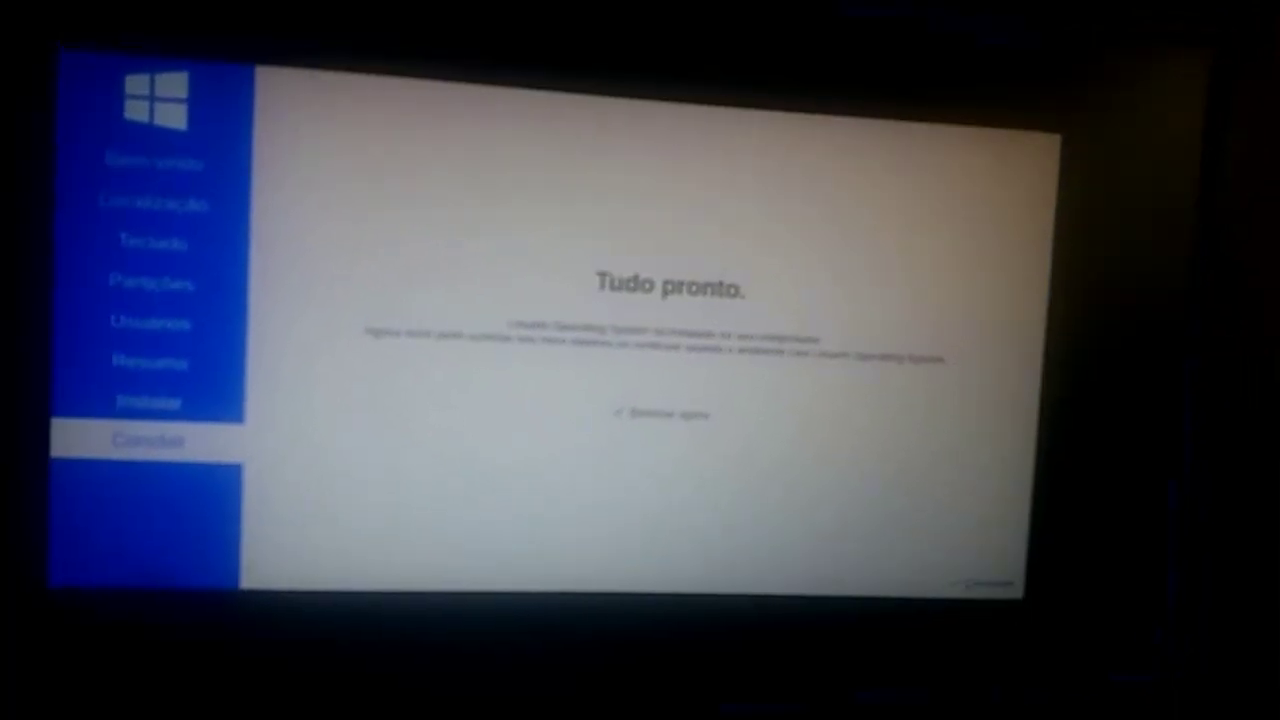
left_click(1005, 580)
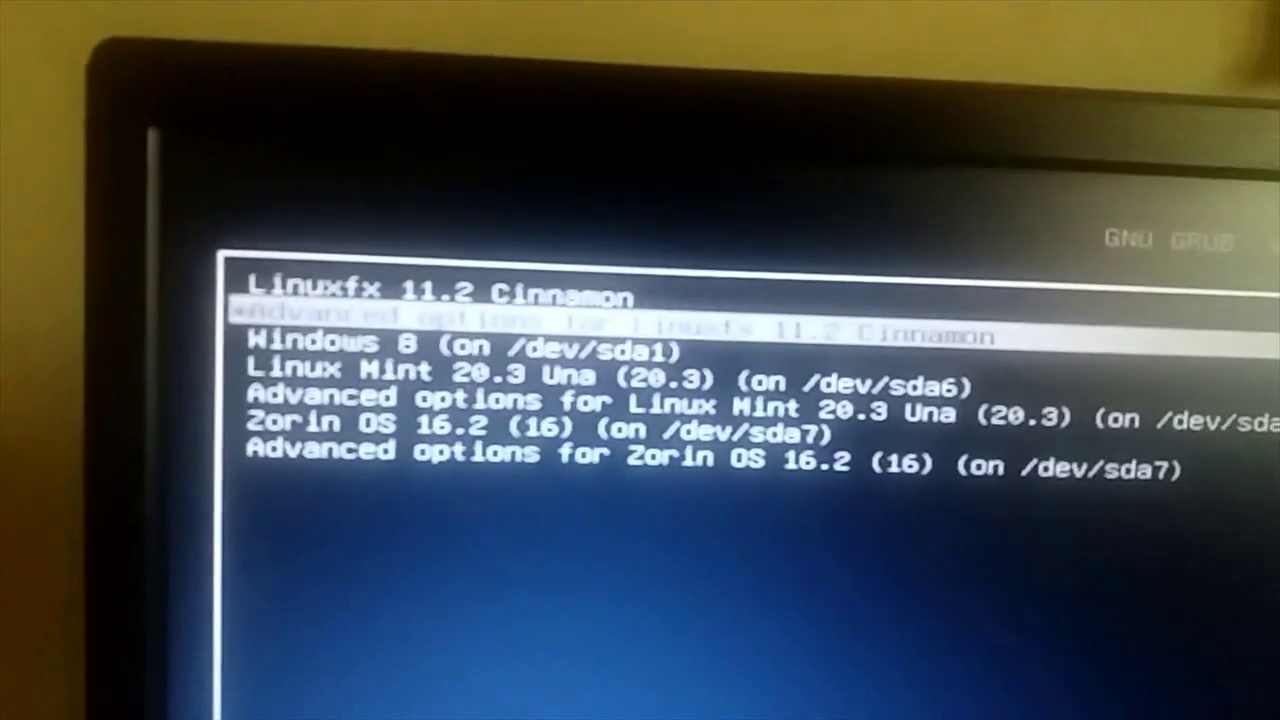
- Review the GRUB entries (Windows 8, Linux Mint 20.3, Zorin OS 16.2), then boot Linuxfx 11.2 Cinnamon
key("Down")
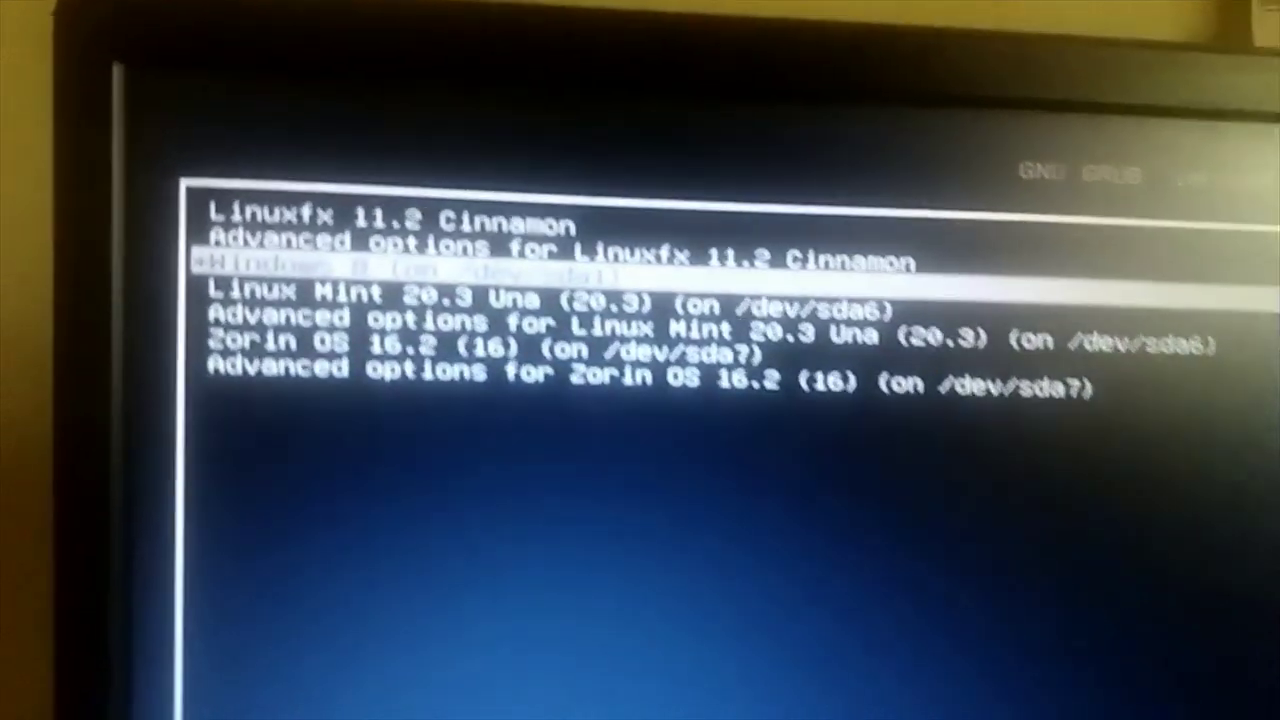
key("Down")
key("Down")
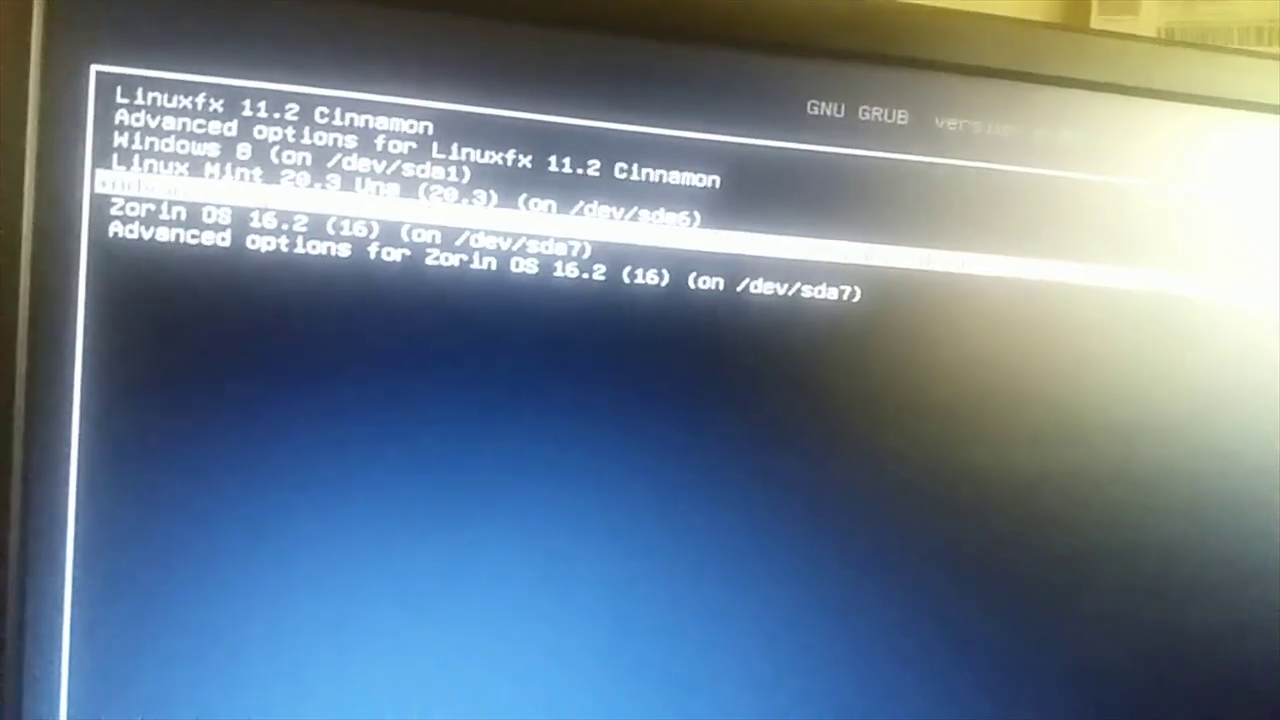
key("Up")
key("Up")
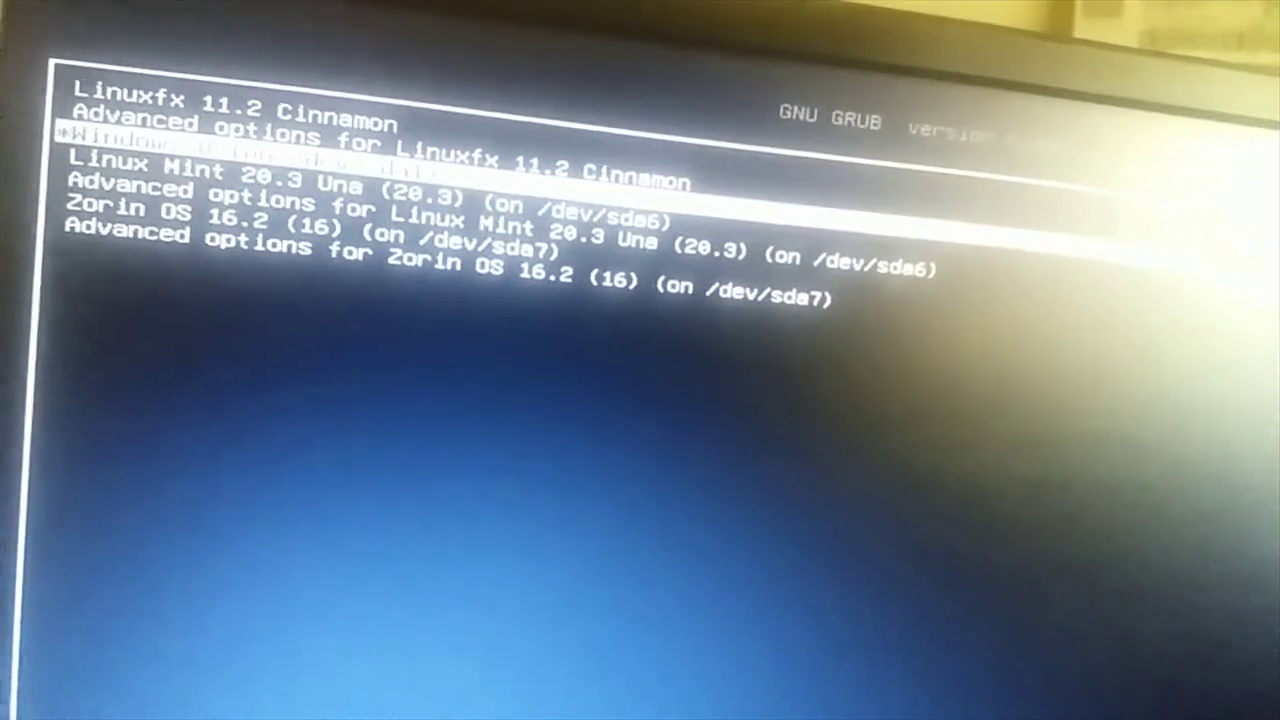
key("Down")
key("Down")
key("Down")
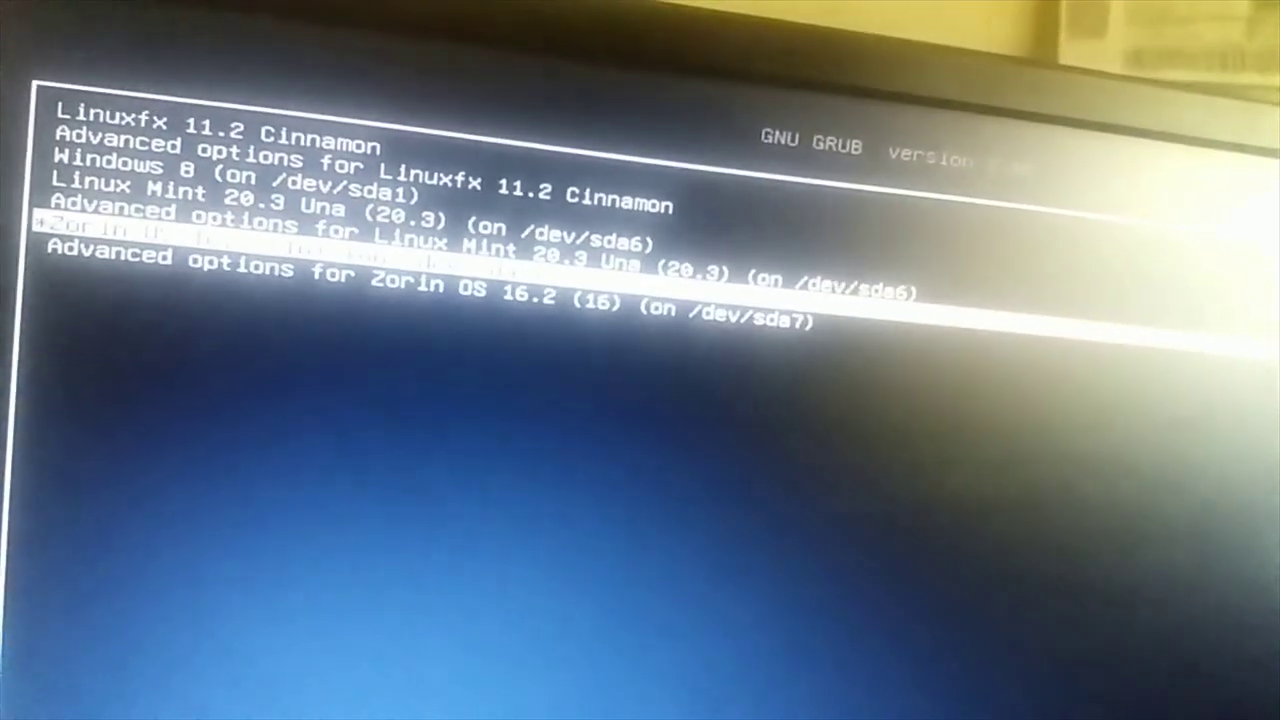
key("Up")
key("Up")
key("Up")
key("Up")
key("Up")
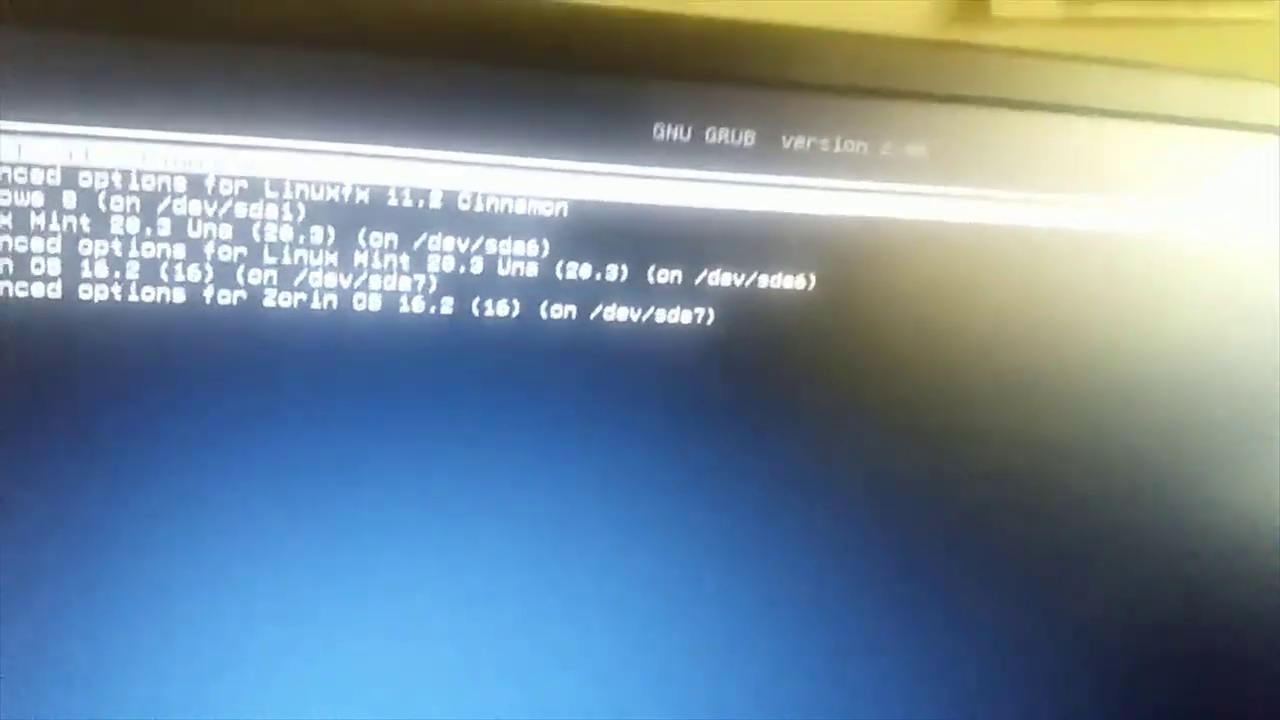
key("Return")
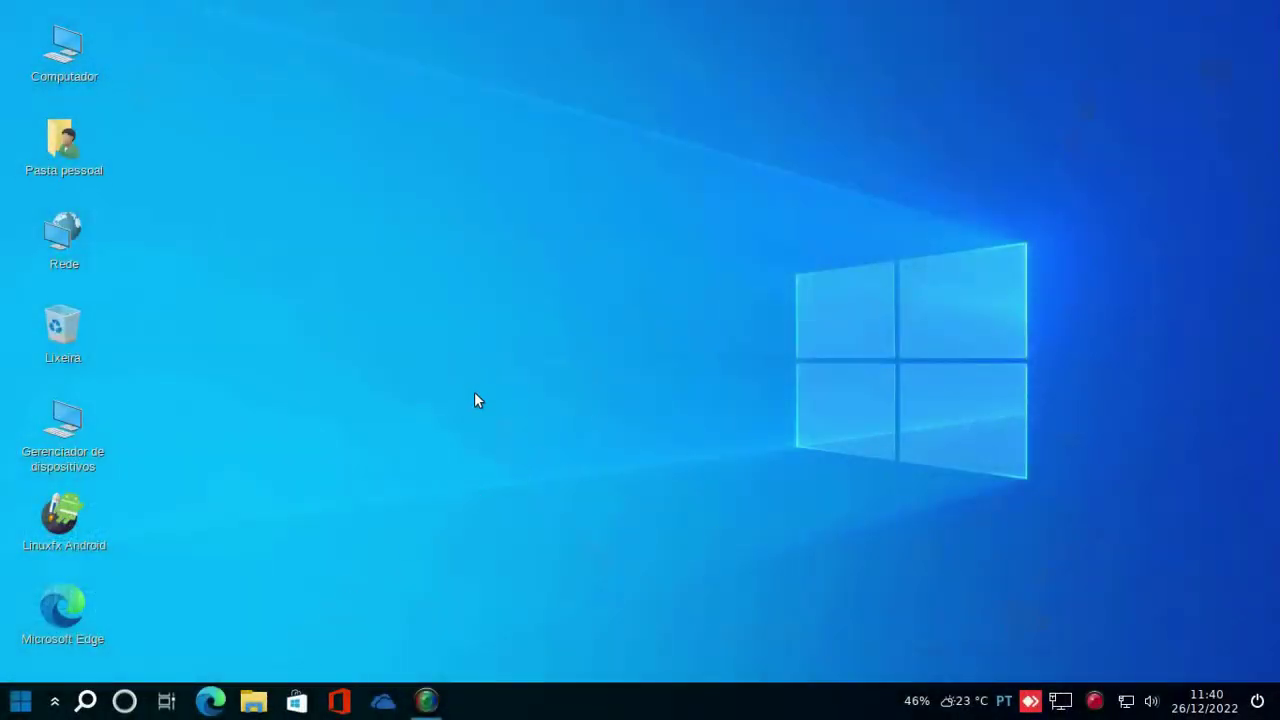
left_click(427, 697)
left_click(427, 697)
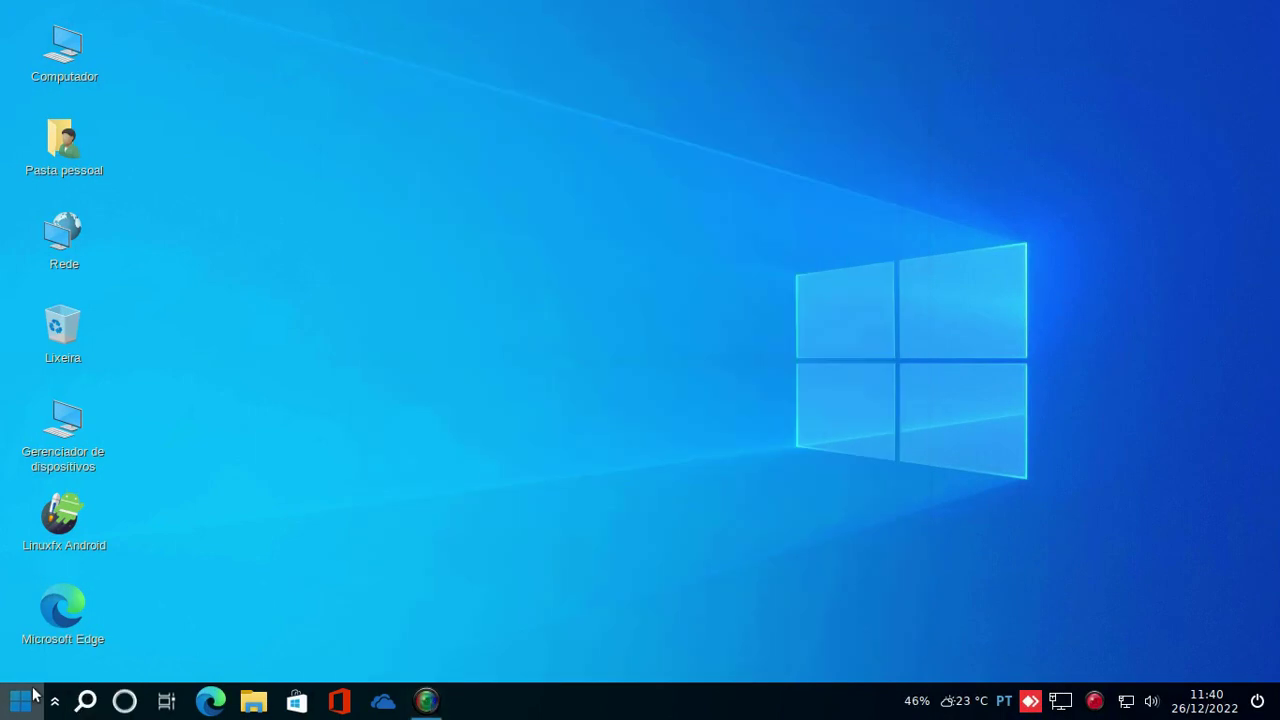
left_click(34, 694)
left_click(34, 694)
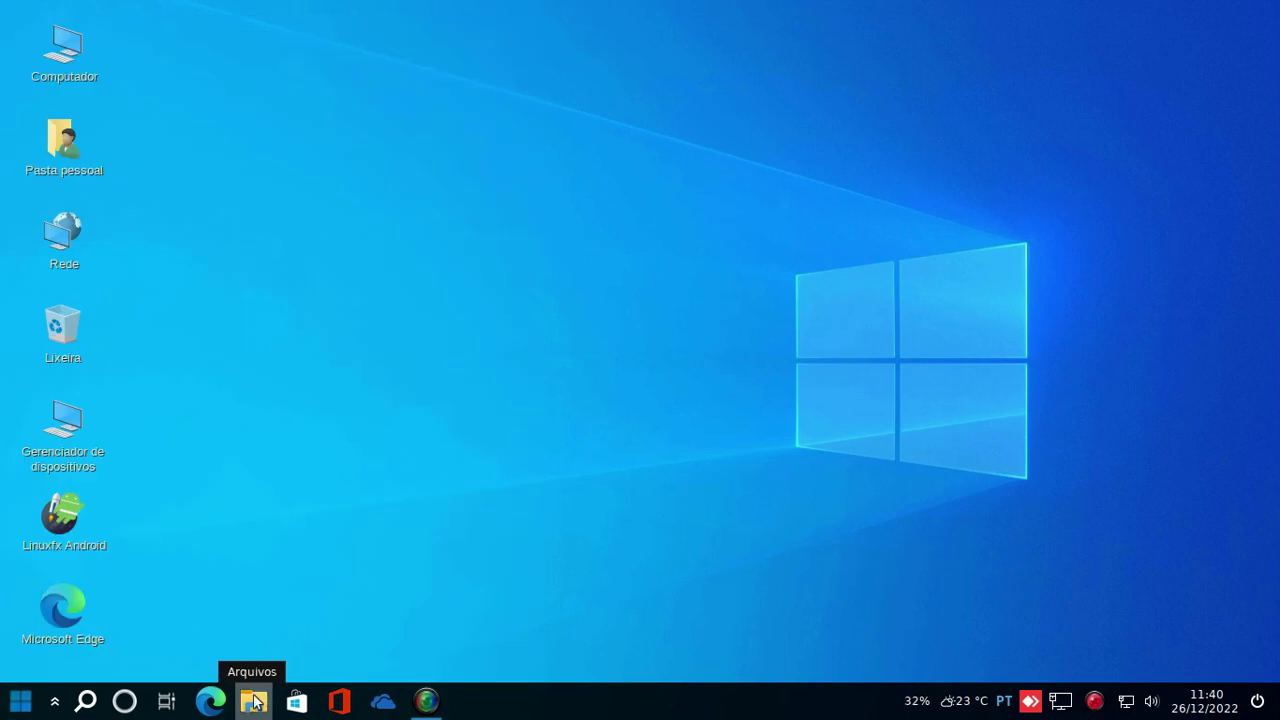
left_click(246, 692)
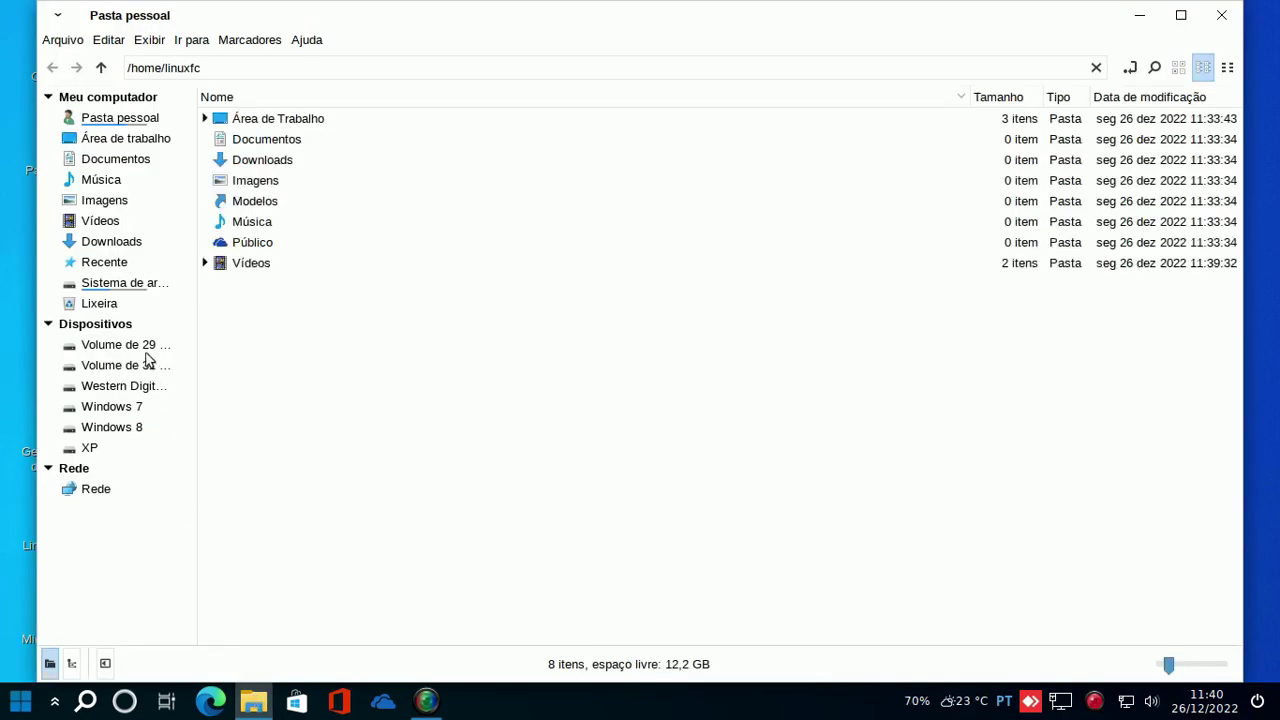
left_click(1222, 14)
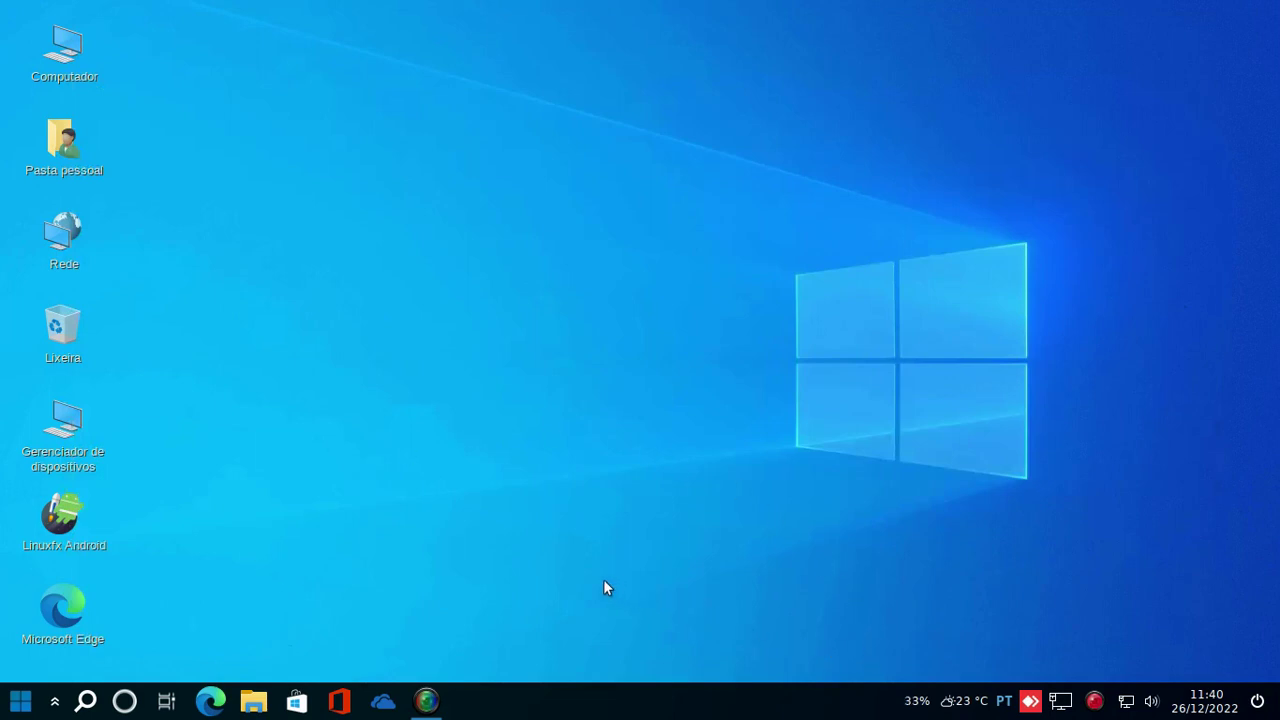
- Show the SimpleScreenRecorder window with the ongoing recording at 0:01:16 and a 3206 KiB MP4
mouse_move(421, 708)
left_click(430, 699)
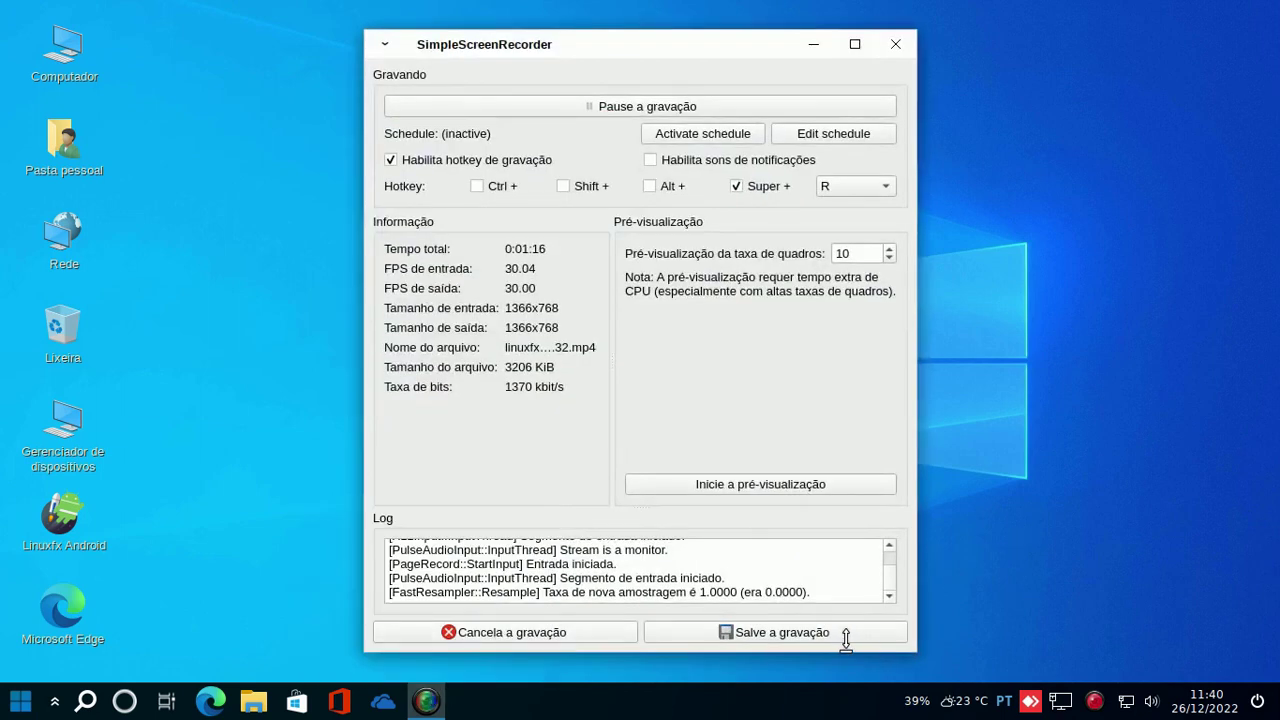